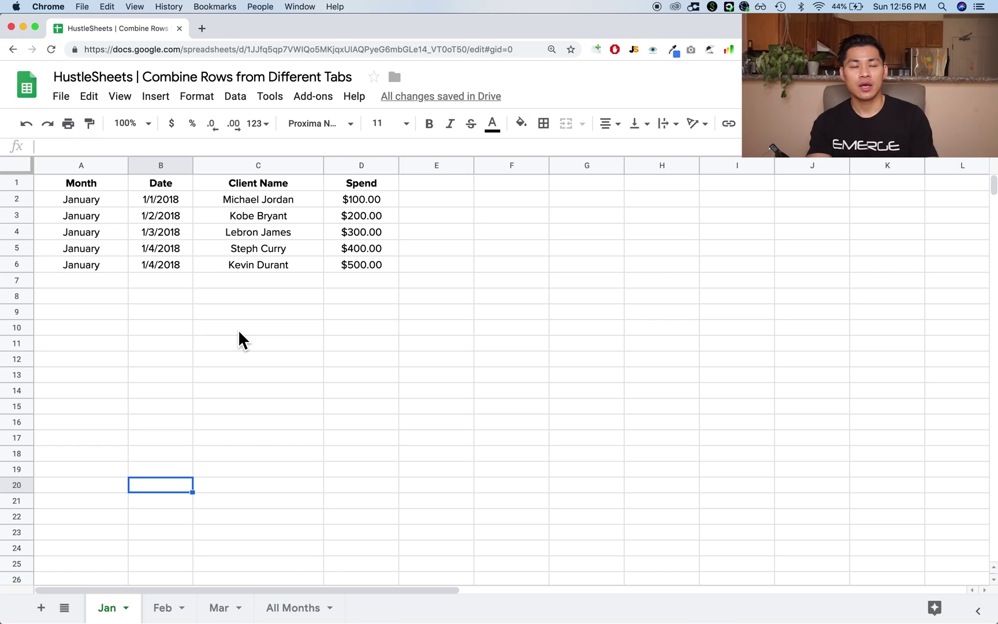
# - Look over a few January cells, then go to the empty All Months sheet and select B1
pyautogui.click(239, 332)
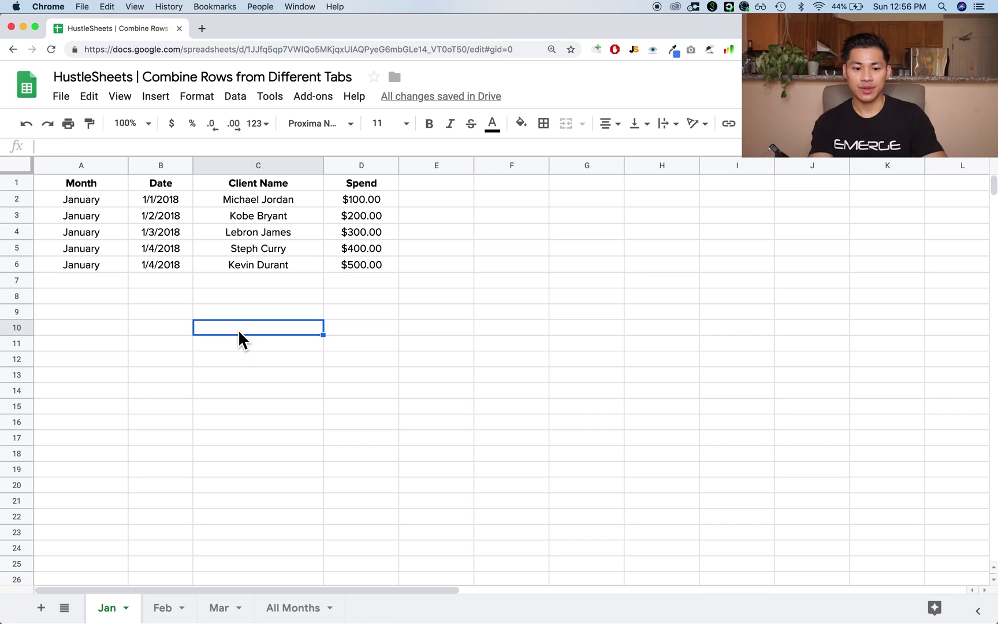
pyautogui.click(240, 407)
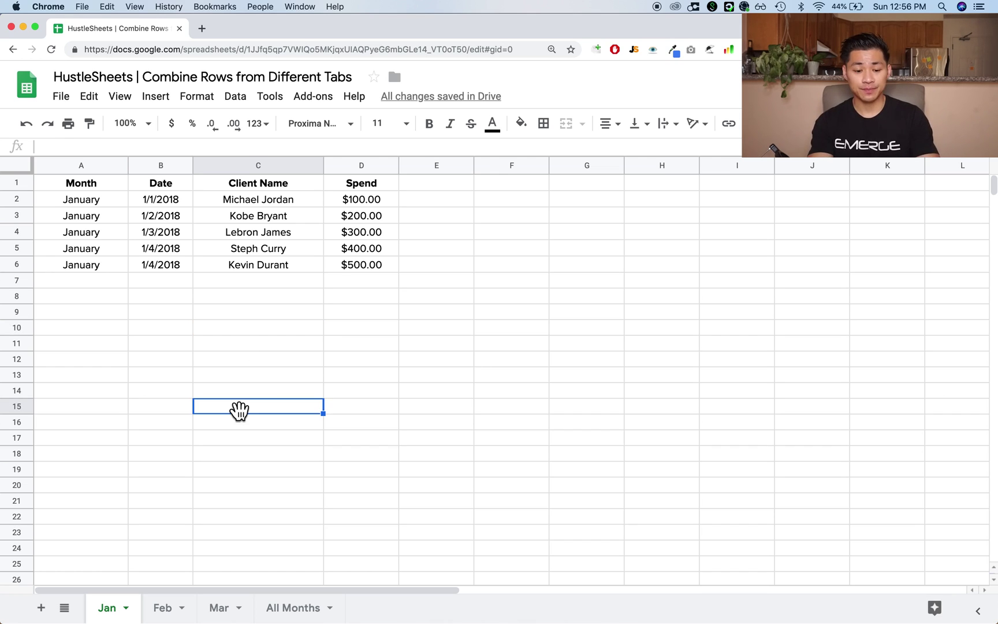
pyautogui.click(154, 396)
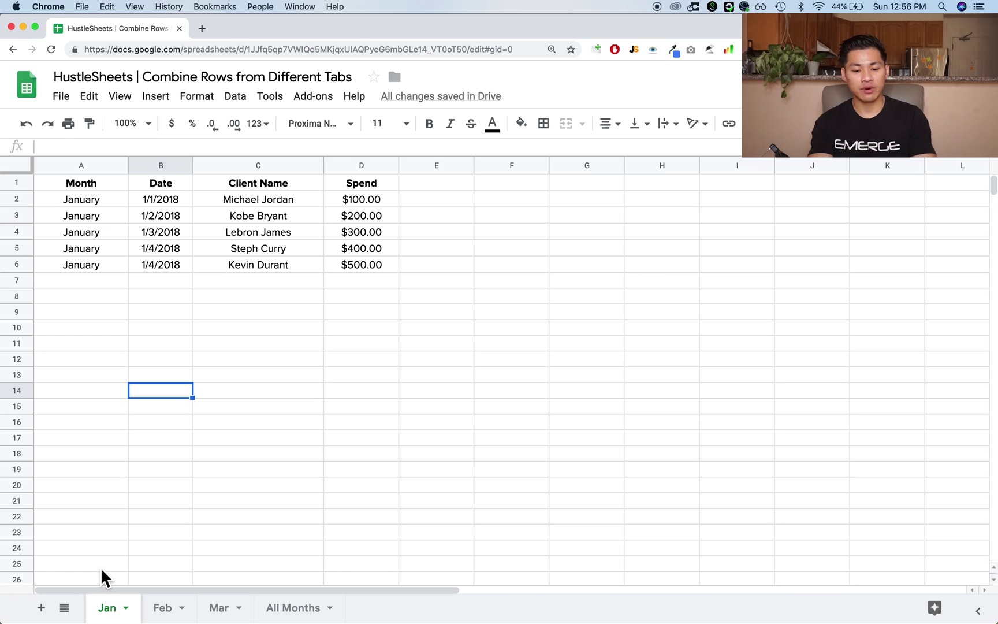
pyautogui.click(315, 614)
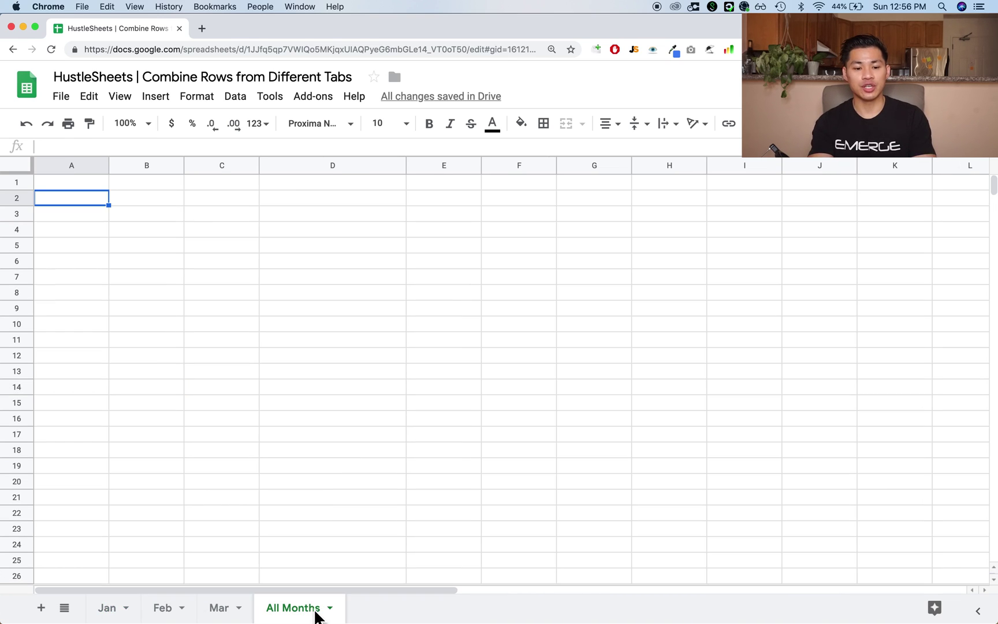
pyautogui.click(154, 200)
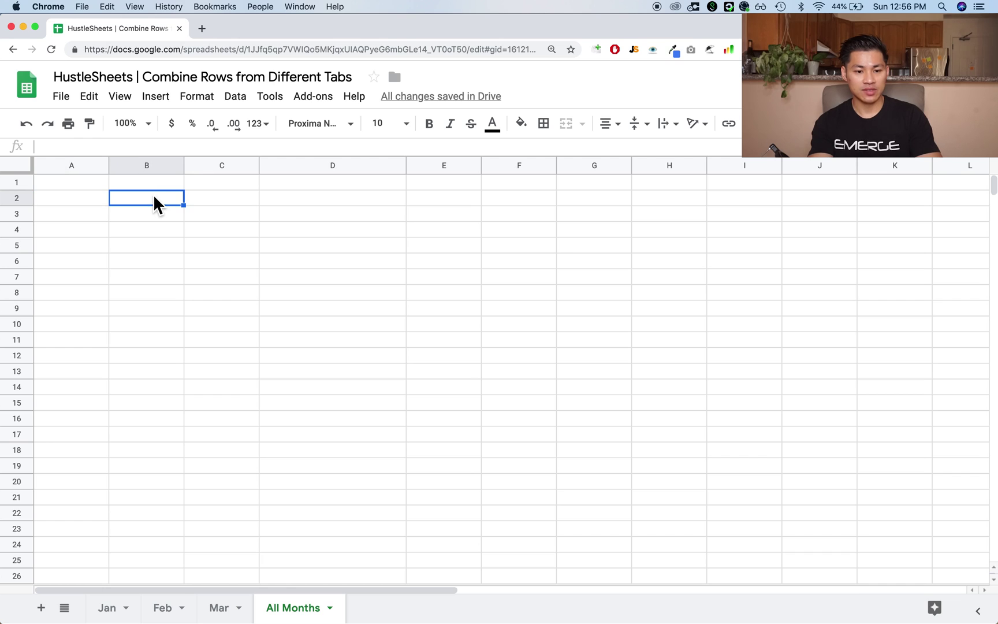
pyautogui.click(163, 183)
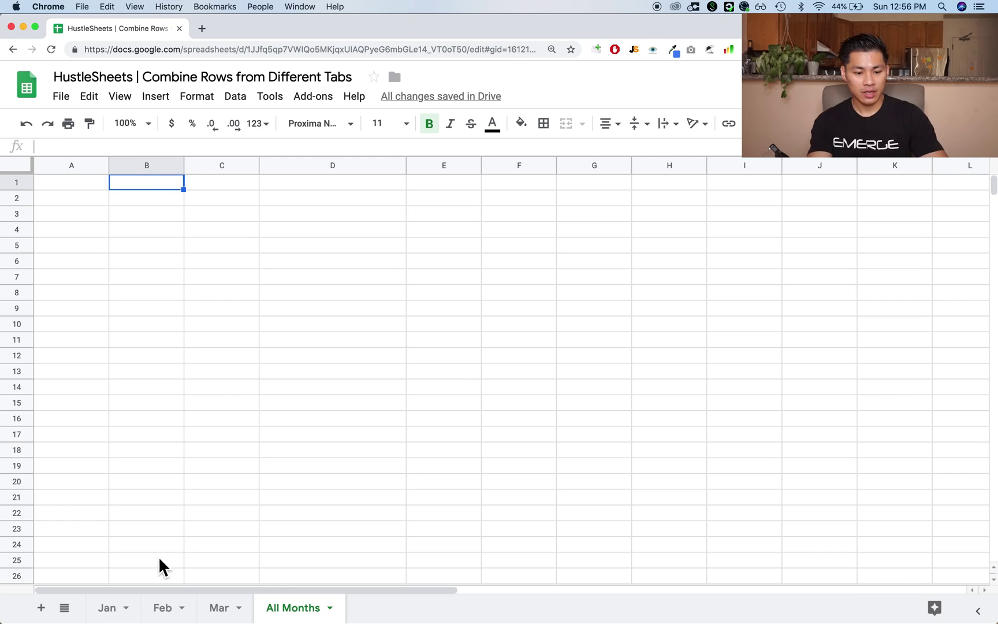
# - Review the Jan data, glance at the Feb and Mar sheets, and scroll through January
pyautogui.click(124, 609)
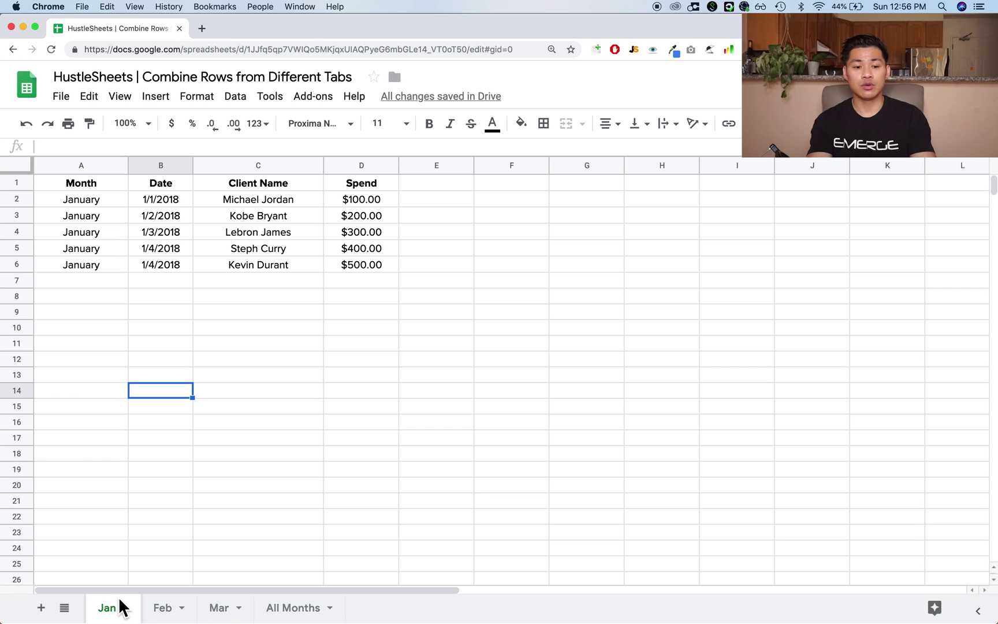
pyautogui.click(87, 428)
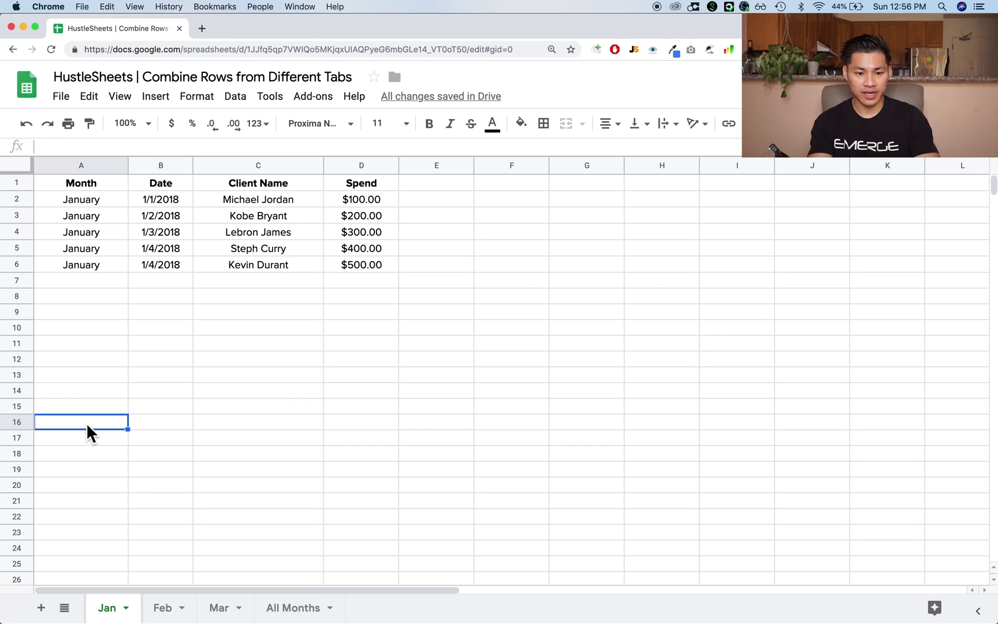
pyautogui.click(168, 609)
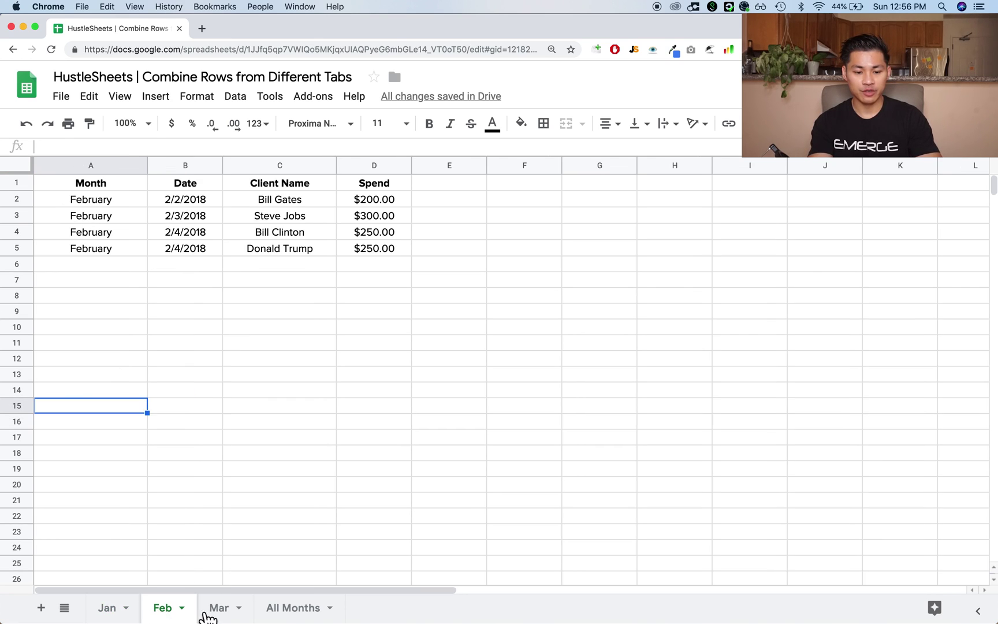
pyautogui.click(220, 612)
pyautogui.click(128, 614)
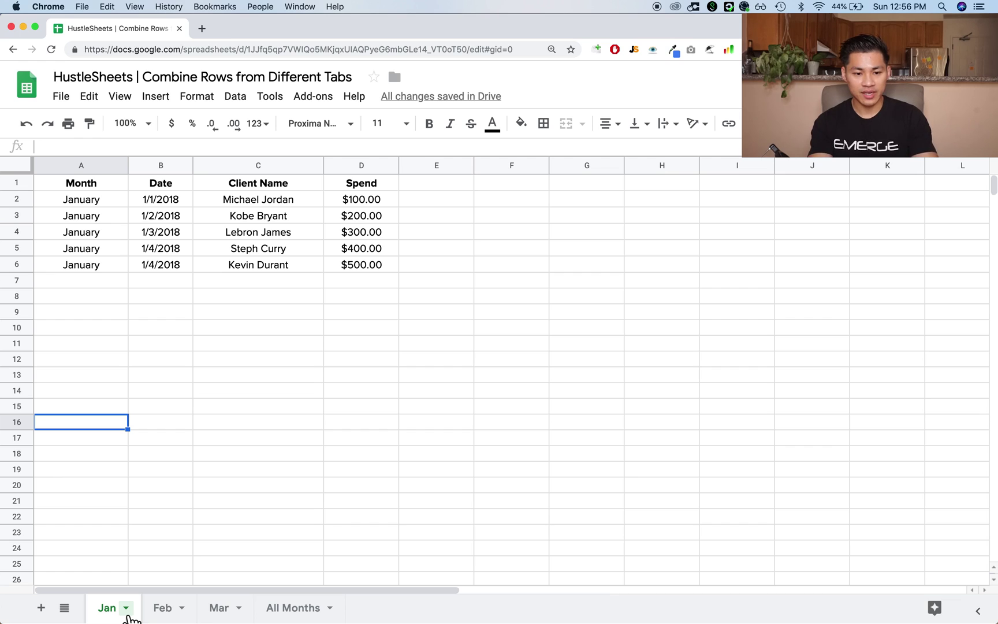
pyautogui.click(84, 317)
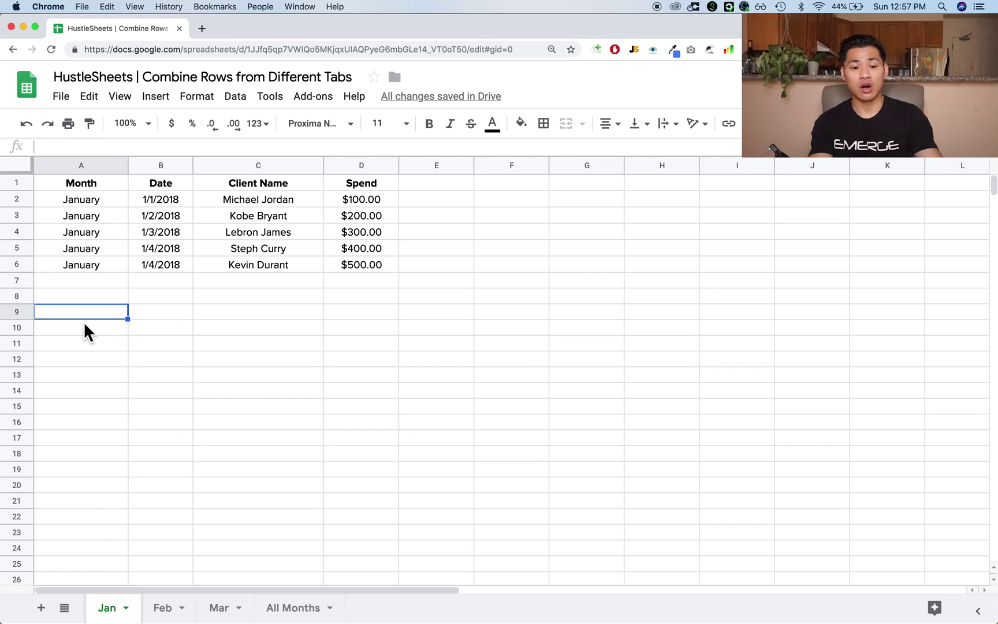
pyautogui.scroll(-1, 85, 204)
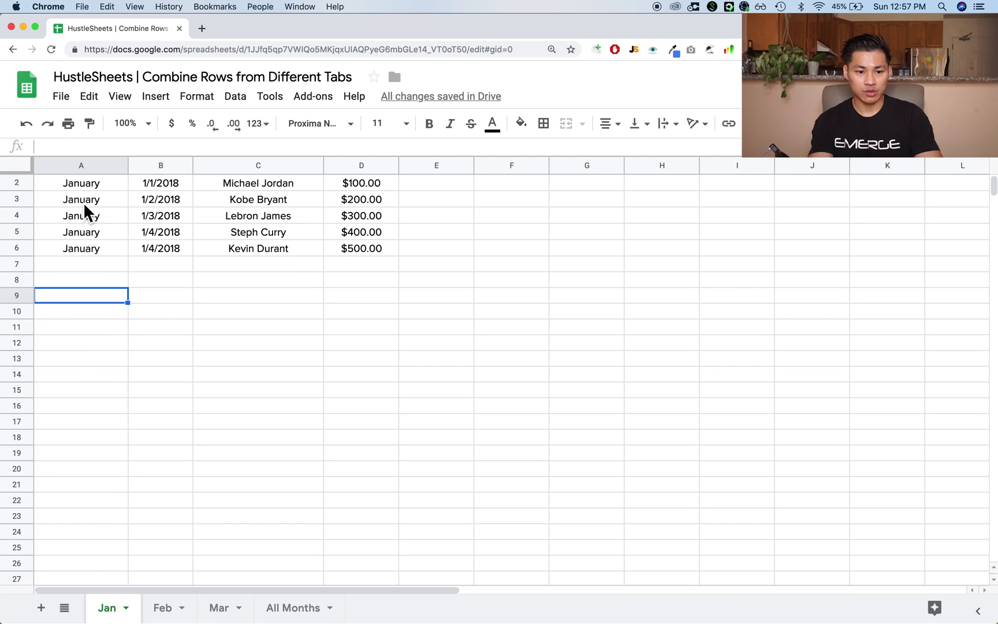
pyautogui.scroll(1, 99, 231)
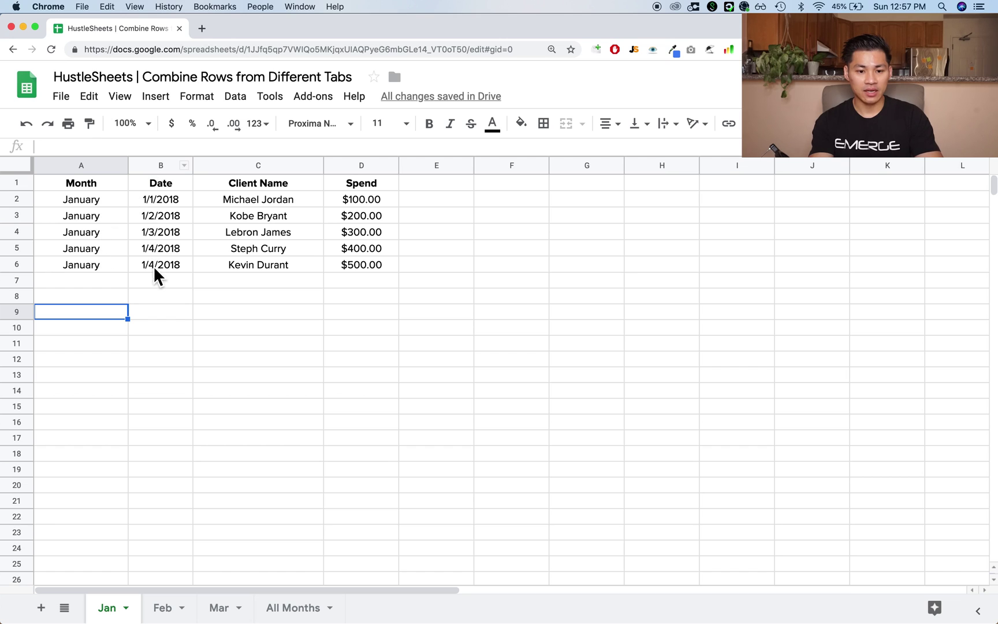
# - Compare the Feb and Mar sheets again, ending on Jan with A2 selected
pyautogui.click(167, 608)
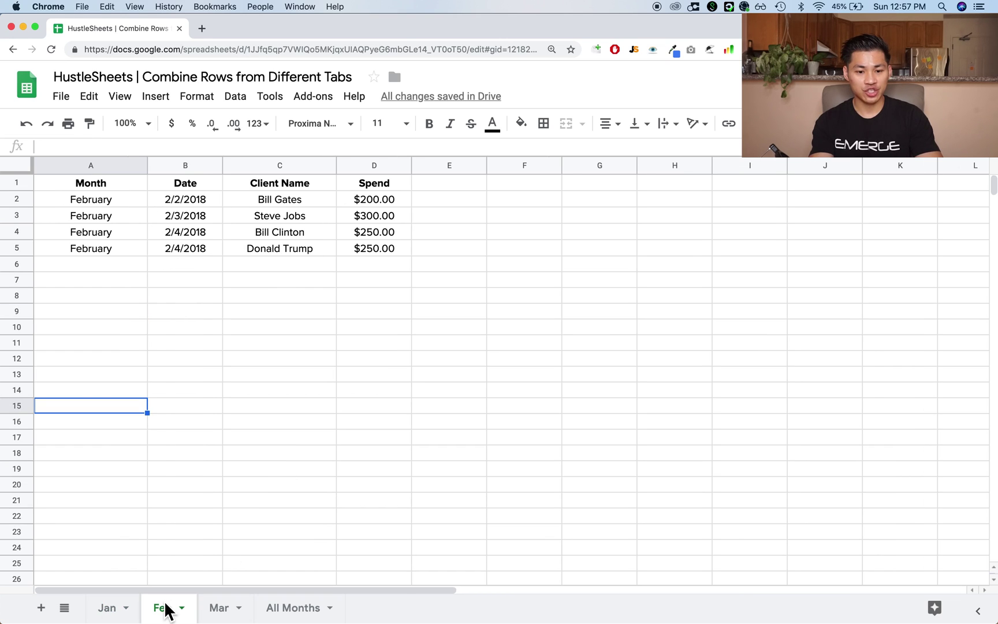
pyautogui.click(236, 613)
pyautogui.click(173, 611)
pyautogui.click(107, 612)
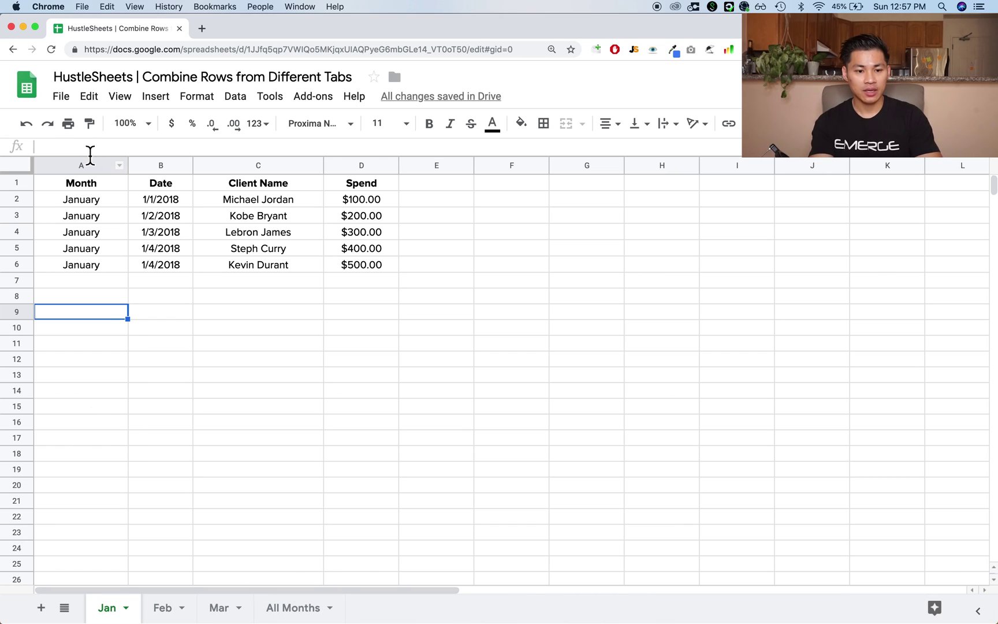
pyautogui.click(100, 201)
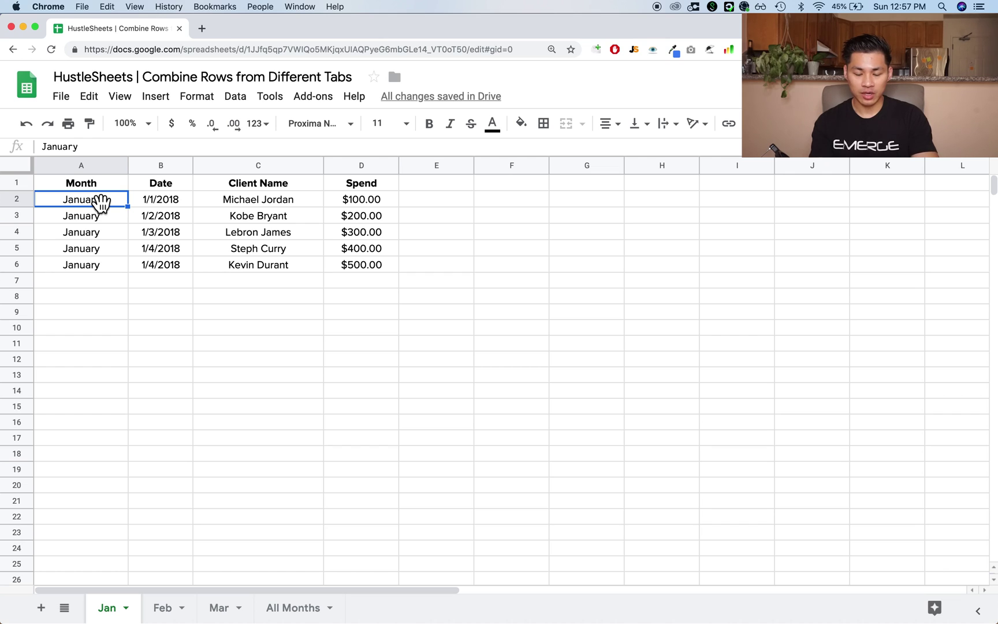
# - Copy the Jan headers A1:D1 into All Months B1 and begin a ={ formula in B2
pyautogui.press('Up')
pyautogui.press('super+shift+Right')
pyautogui.press('super+c')
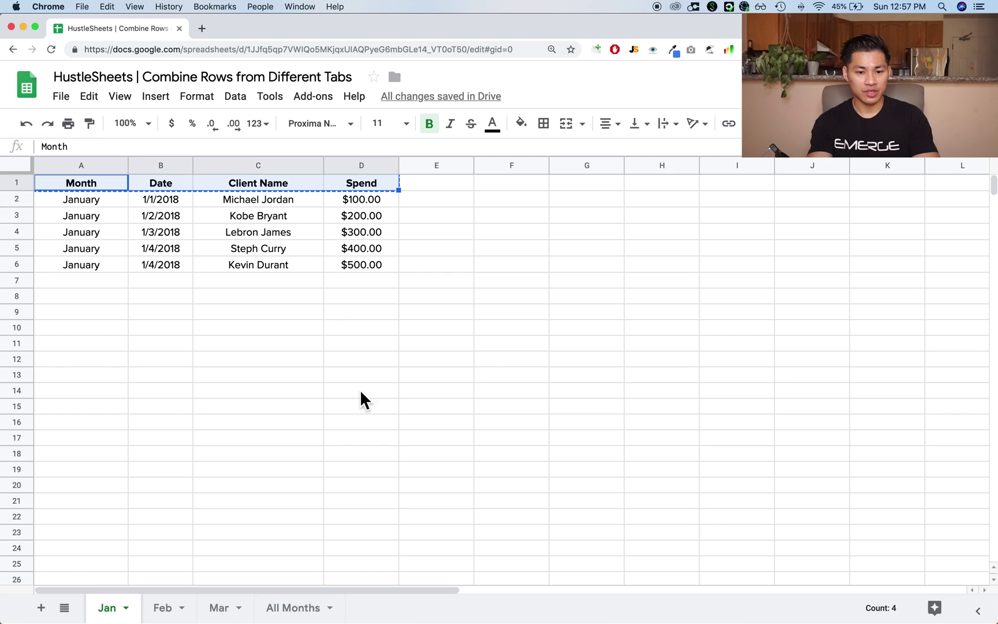
pyautogui.click(293, 608)
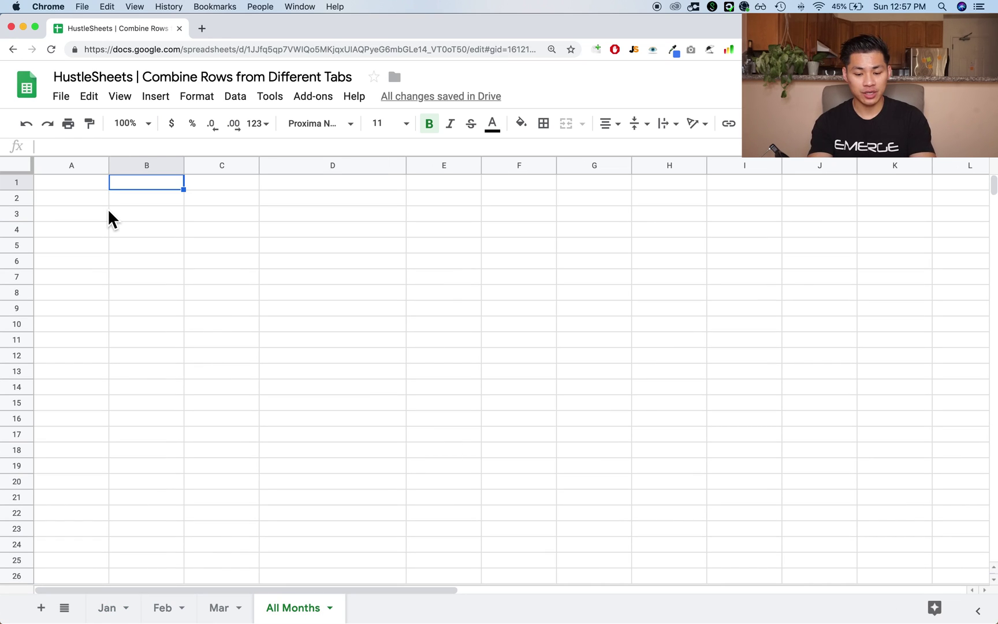
pyautogui.press('super+v')
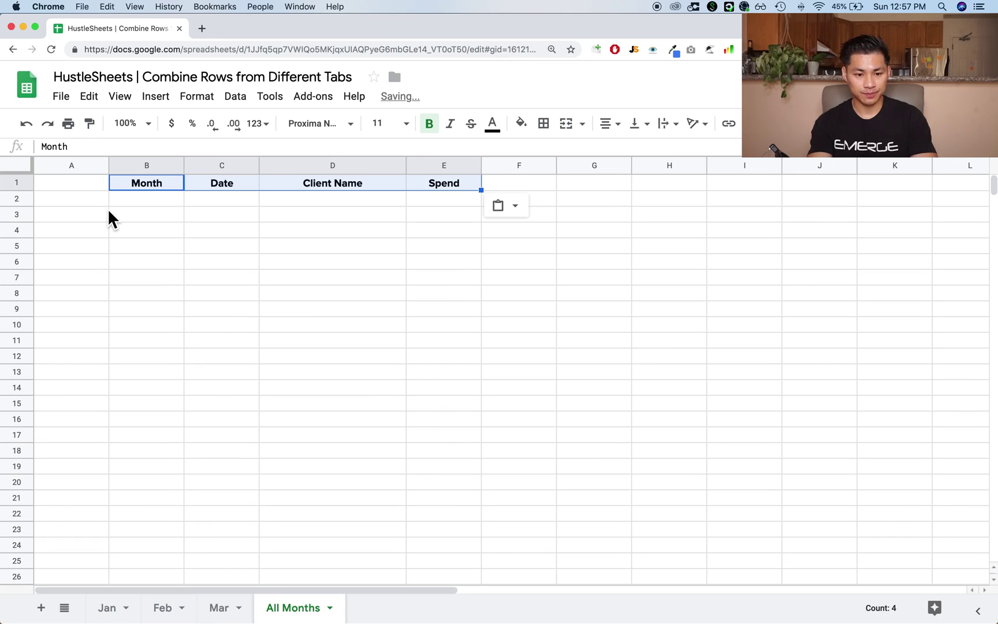
pyautogui.click(154, 198)
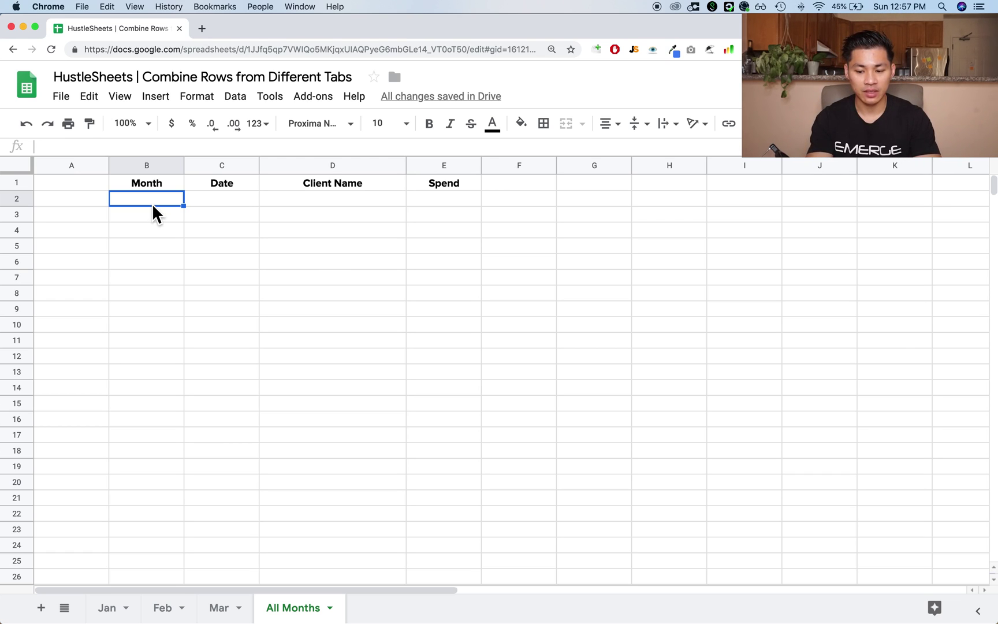
pyautogui.write('={')
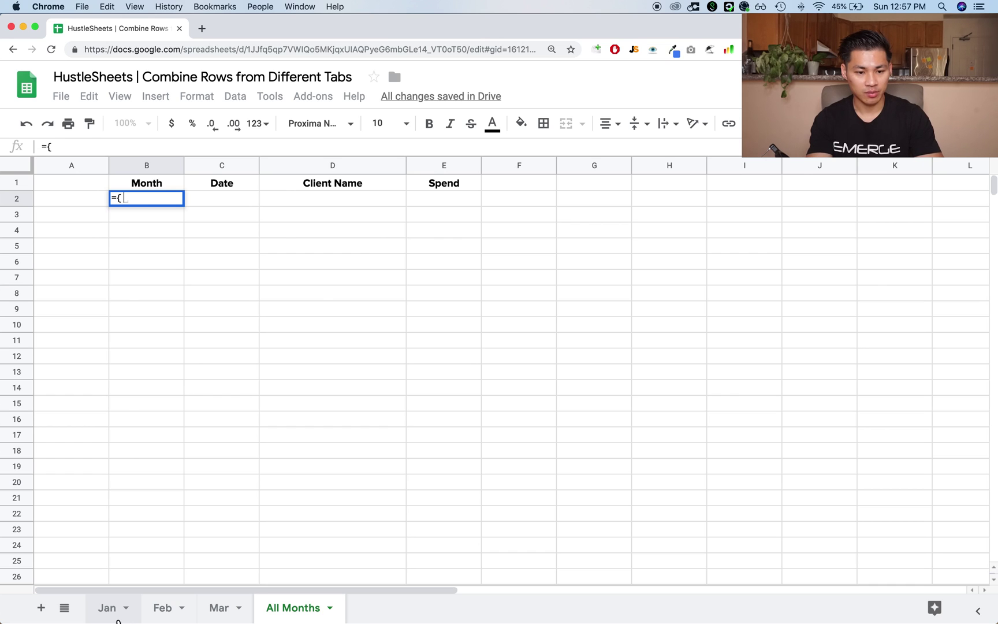
# - Enter ={Jan!A2:D6;Feb!A2:D5;Mar!A2:D5} in B2 to stack all three months' rows
pyautogui.click(117, 619)
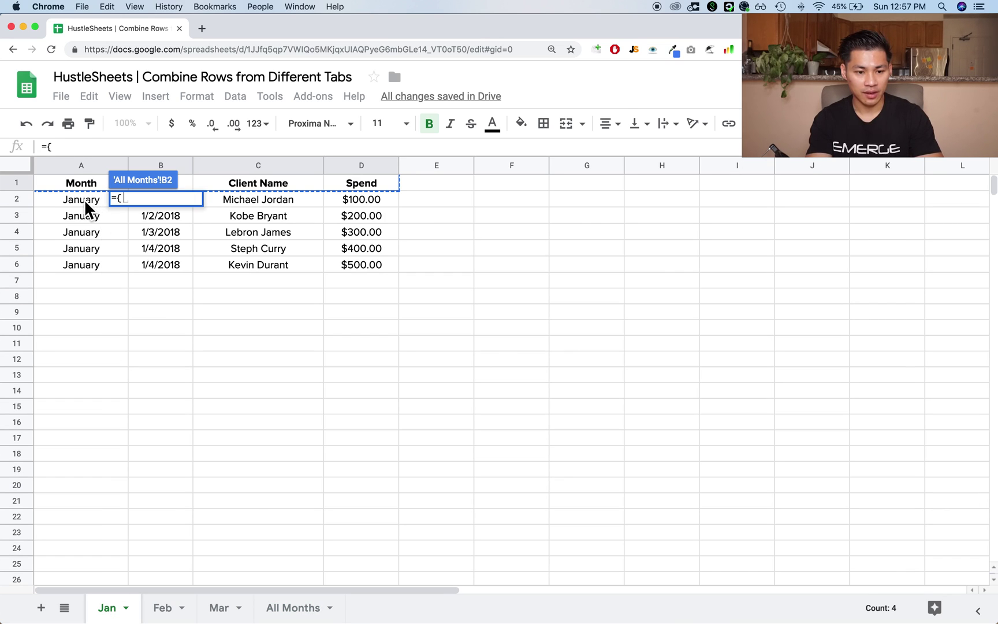
pyautogui.moveTo(84, 198); pyautogui.dragTo(358, 271)
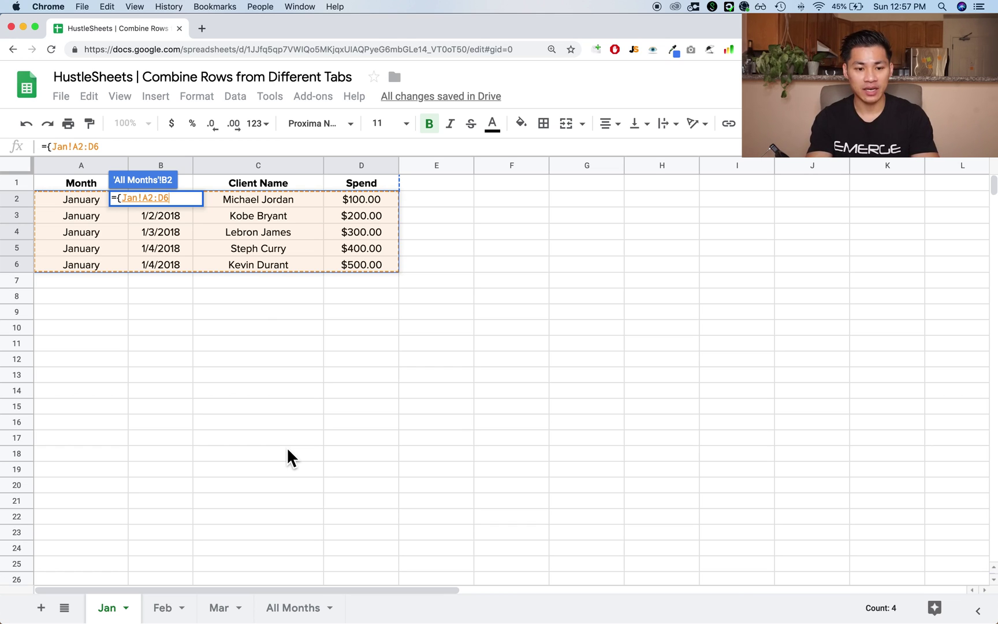
pyautogui.write(';')
pyautogui.click(163, 609)
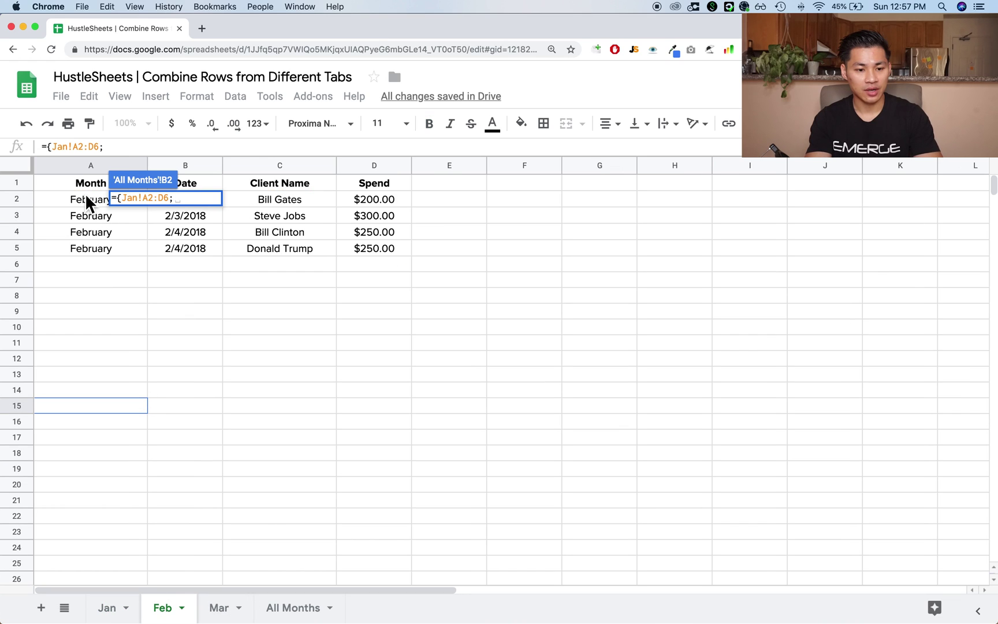
pyautogui.moveTo(73, 200); pyautogui.dragTo(352, 249)
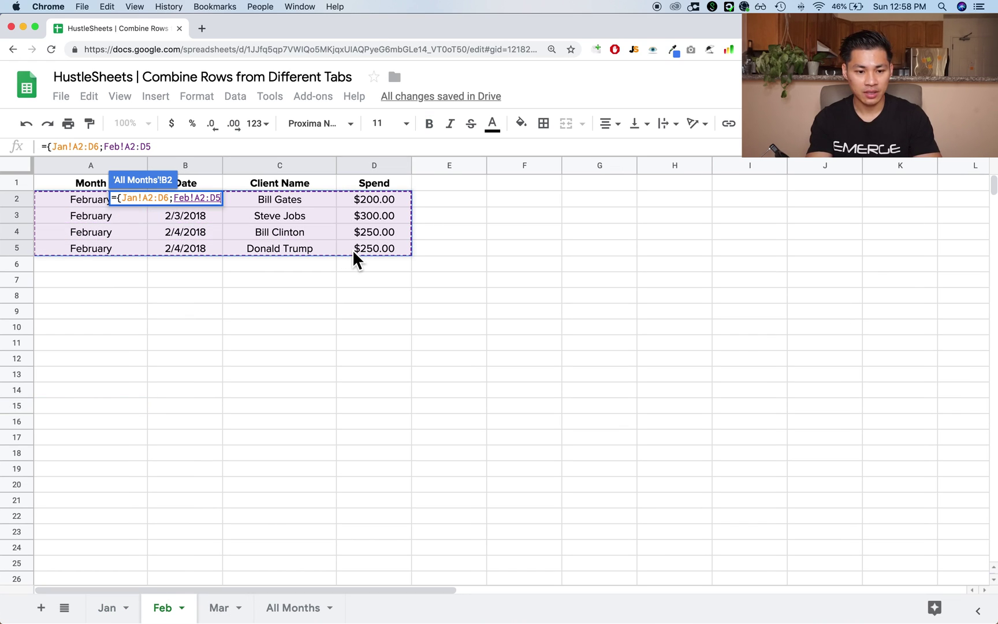
pyautogui.write(';')
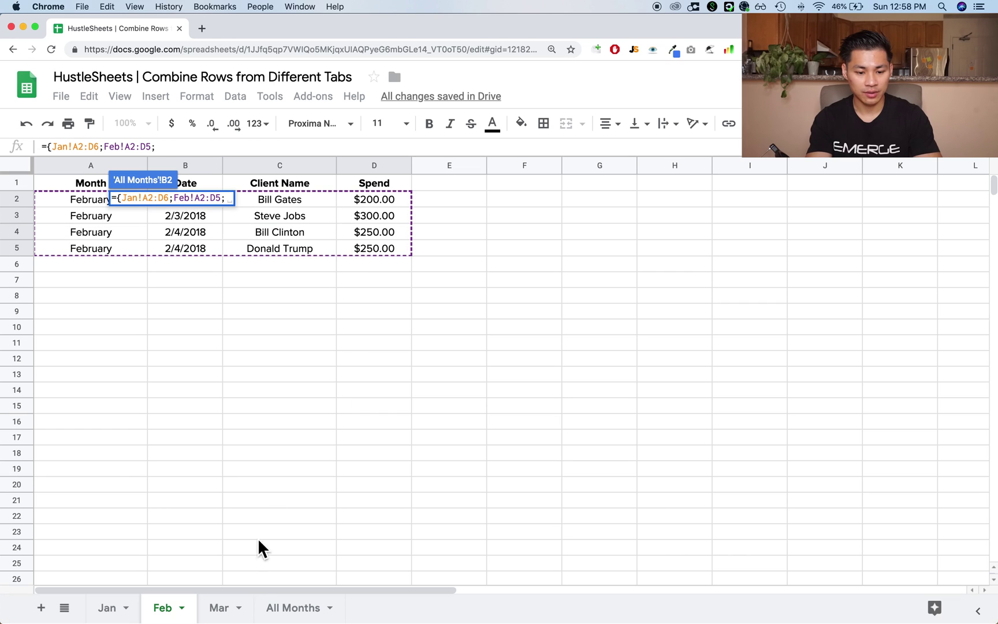
pyautogui.click(231, 614)
pyautogui.moveTo(81, 199); pyautogui.dragTo(360, 249)
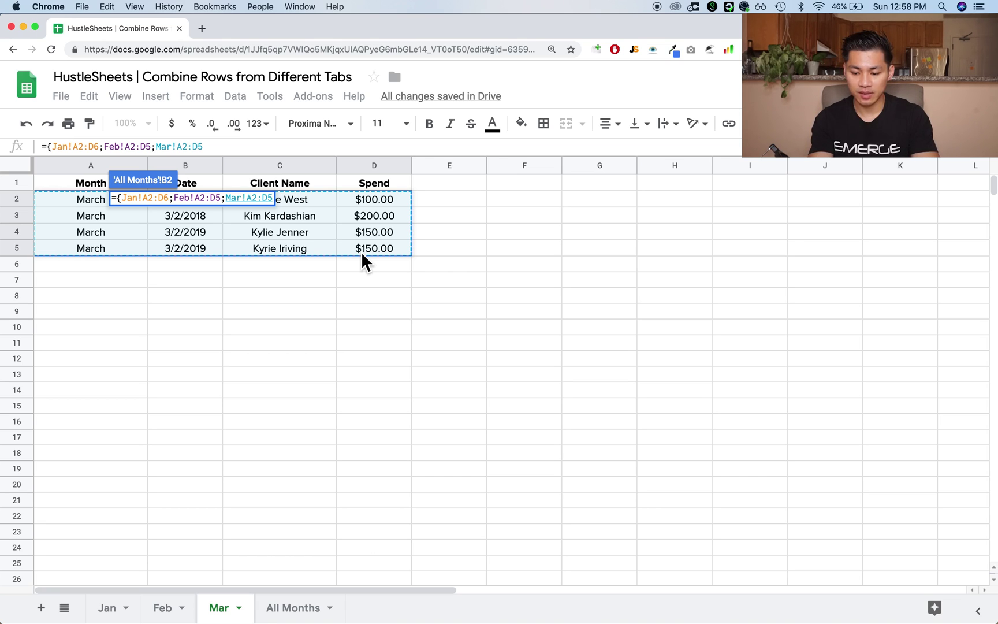
pyautogui.write('}')
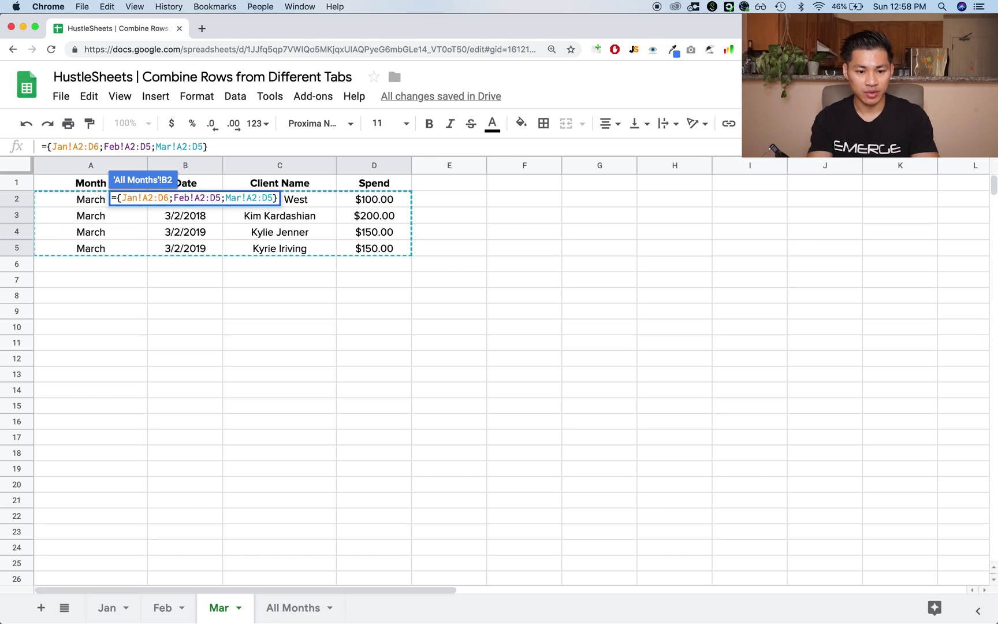
pyautogui.press('Return')
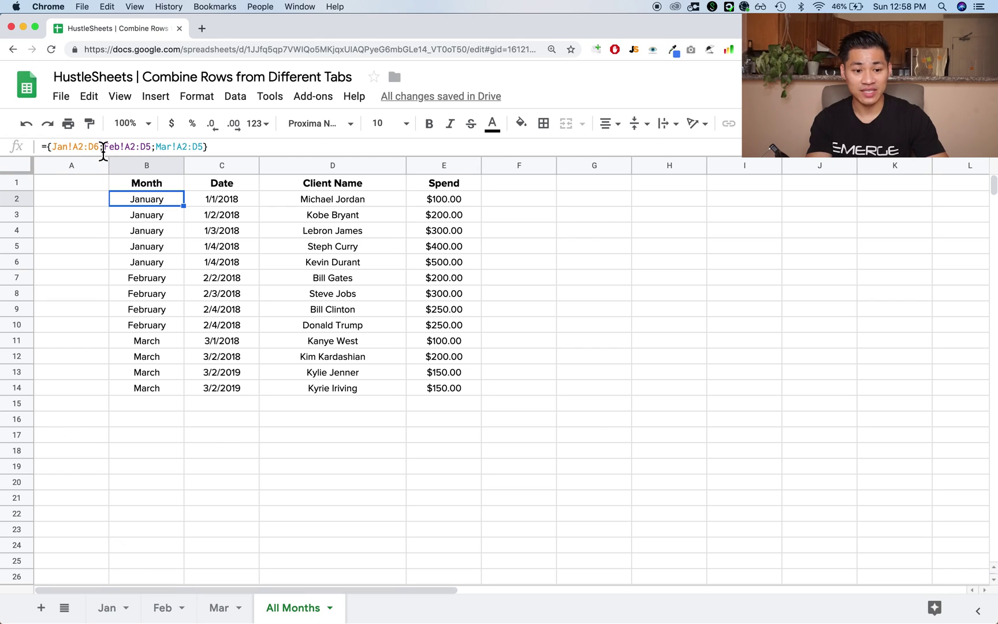
# - Add Jan row 7 with January, date 1/4/2018 filled down, a test client name and spend 500
pyautogui.click(120, 619)
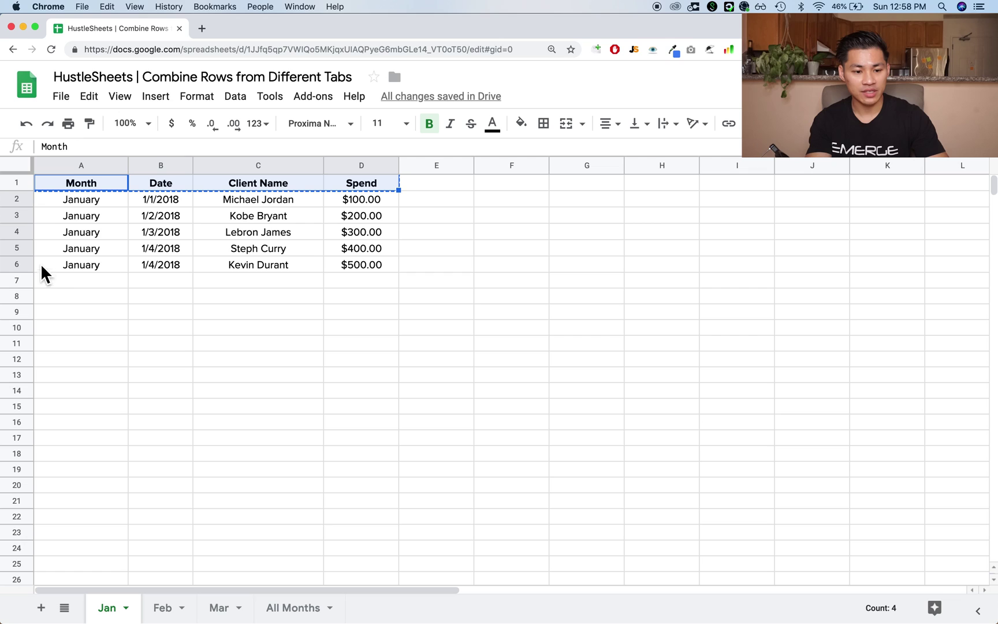
pyautogui.click(76, 283)
pyautogui.write('J')
pyautogui.press('Tab')
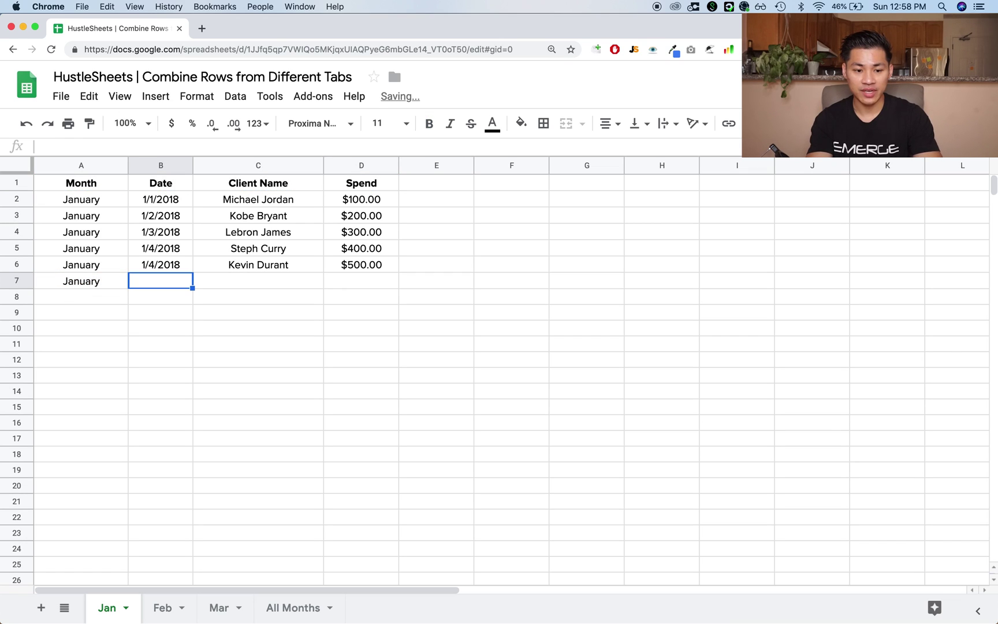
pyautogui.hotkey('shift', 'Up')
pyautogui.hotkey('ctrl', 'd')
pyautogui.press('Right')
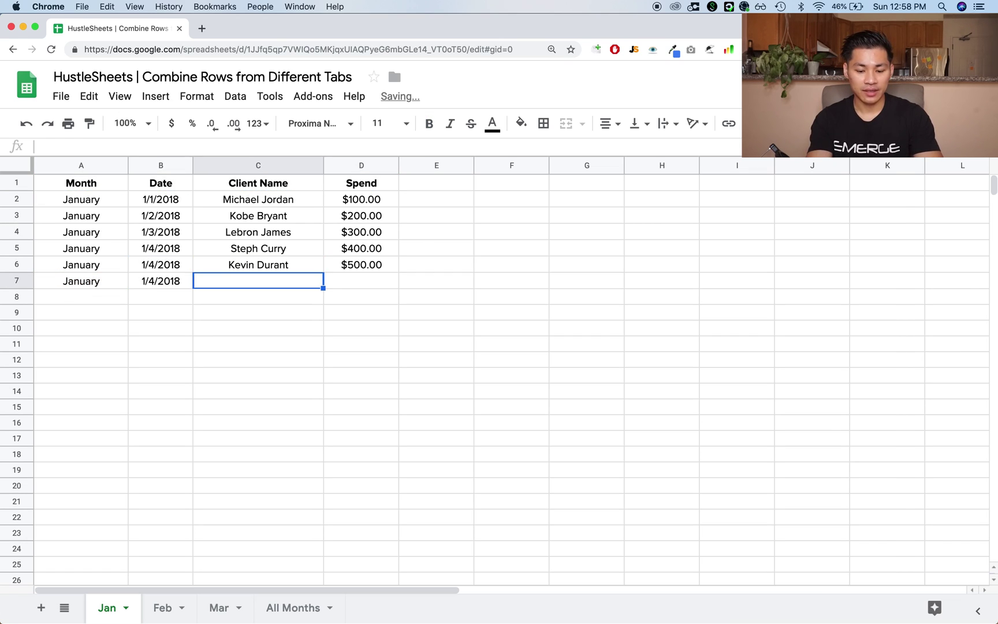
pyautogui.write('STEVE NASH')
pyautogui.press('Tab')
pyautogui.write('500')
pyautogui.press('Return')
# - Confirm All Months lacks the new row, then clear the test client row 7 on Jan
pyautogui.click(298, 608)
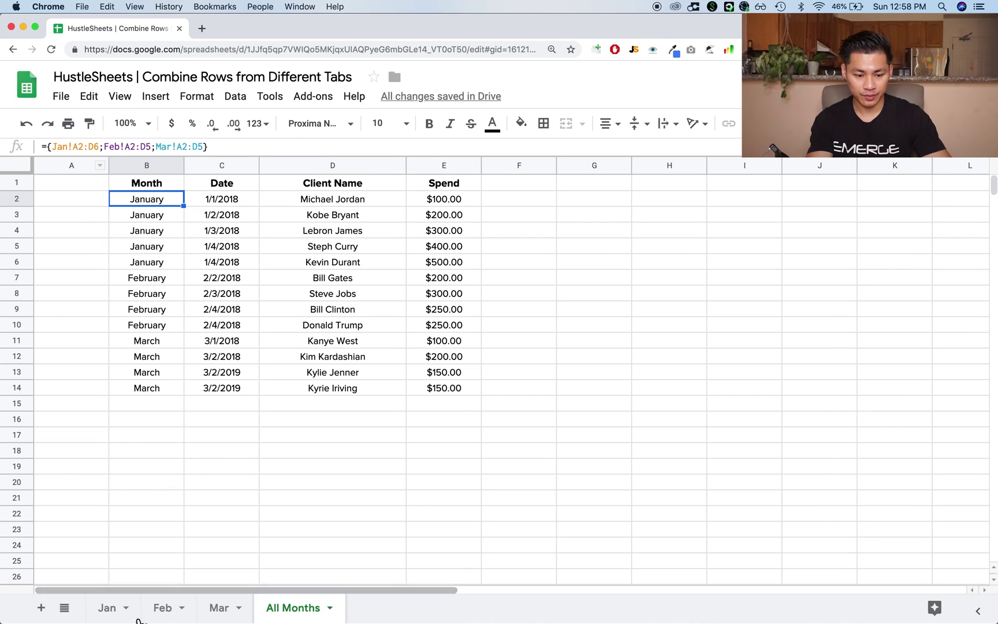
pyautogui.click(123, 614)
pyautogui.moveTo(116, 283); pyautogui.dragTo(397, 303)
pyautogui.press('Delete')
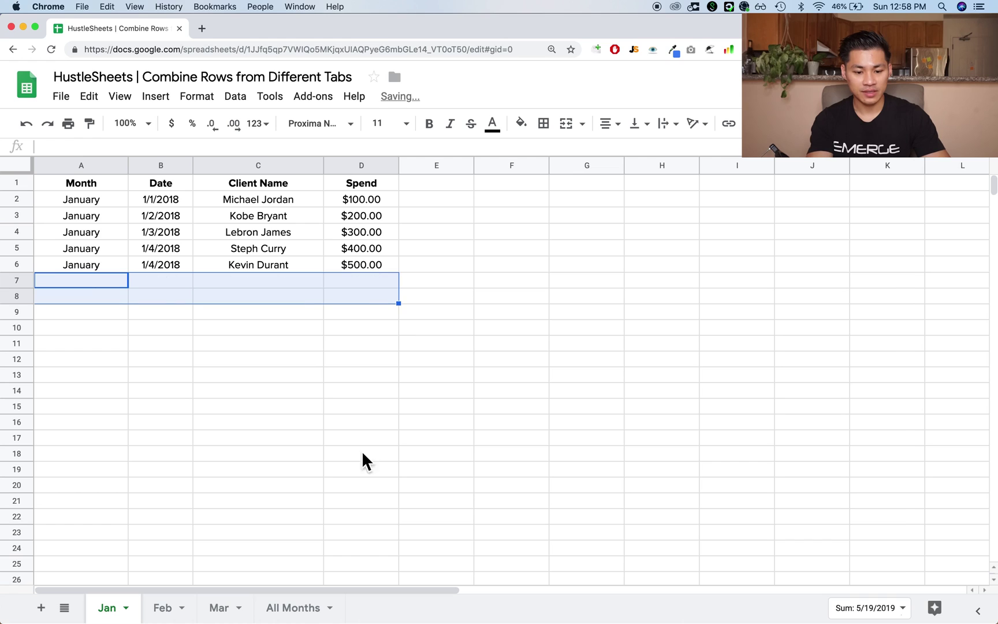
# - Change the B2 ranges to open-ended Jan!A2:D, Feb!A2:D and Mar!A2:D
pyautogui.click(291, 613)
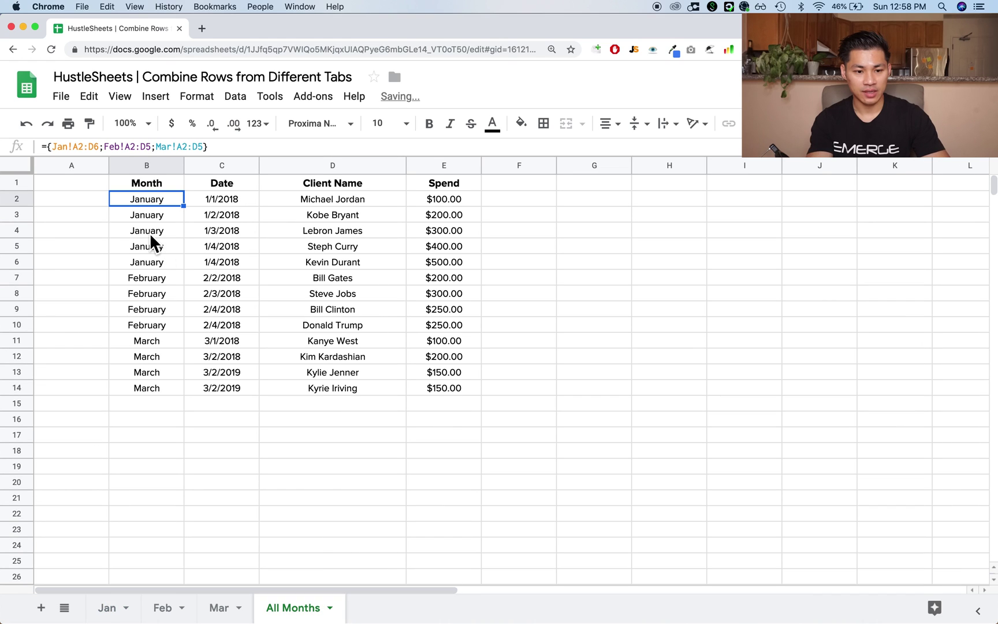
pyautogui.click(99, 153)
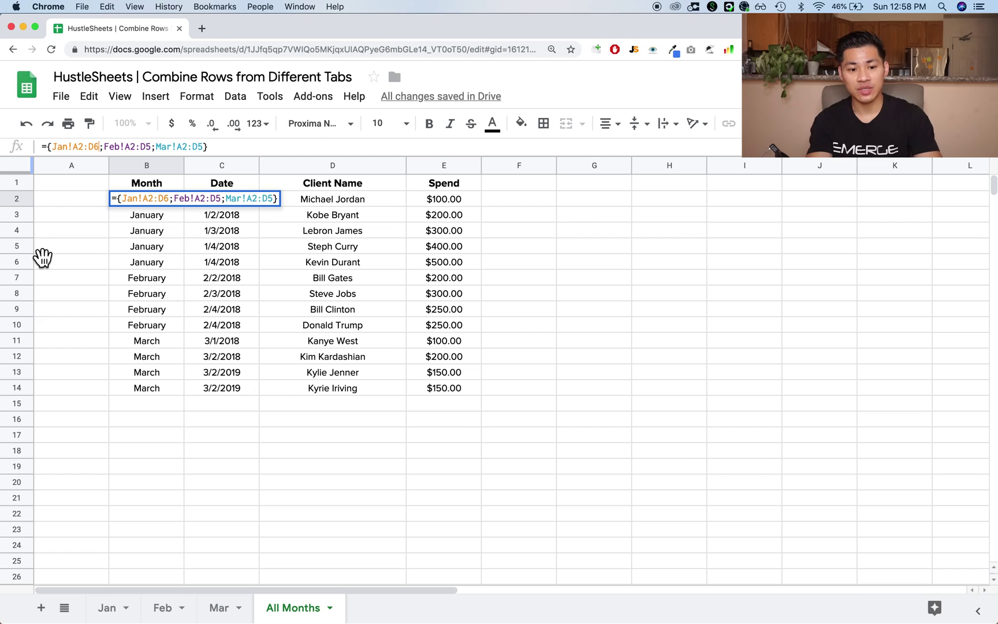
pyautogui.press('BackSpace')
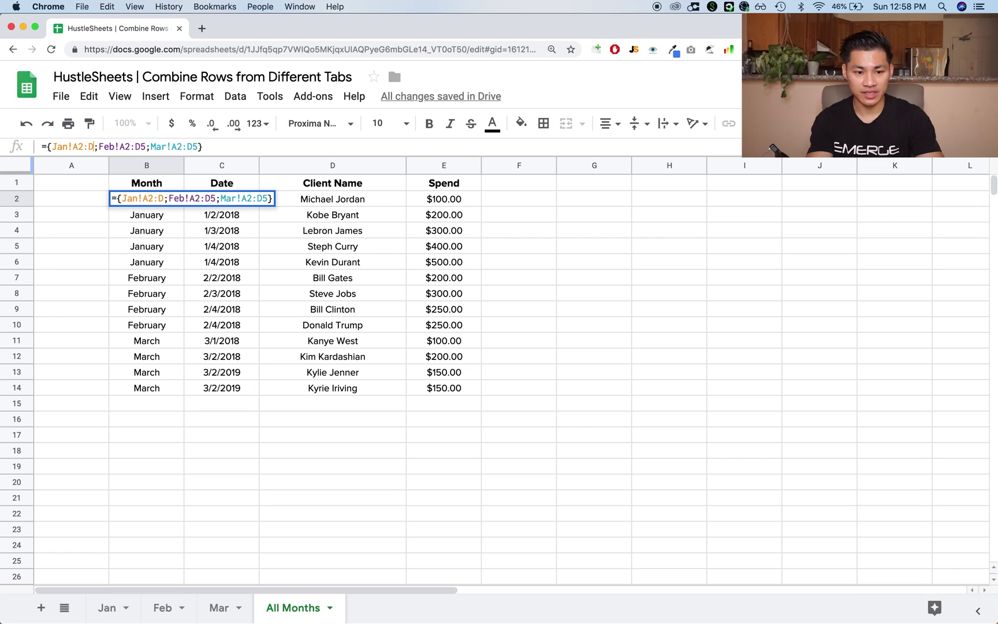
pyautogui.click(145, 147)
pyautogui.press('BackSpace')
pyautogui.click(193, 147)
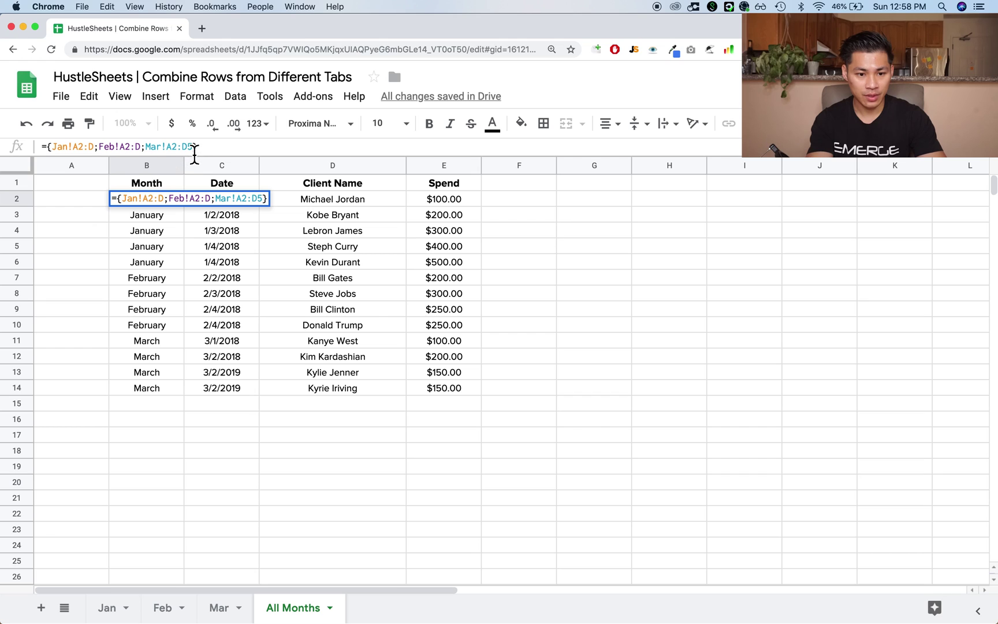
pyautogui.press('BackSpace')
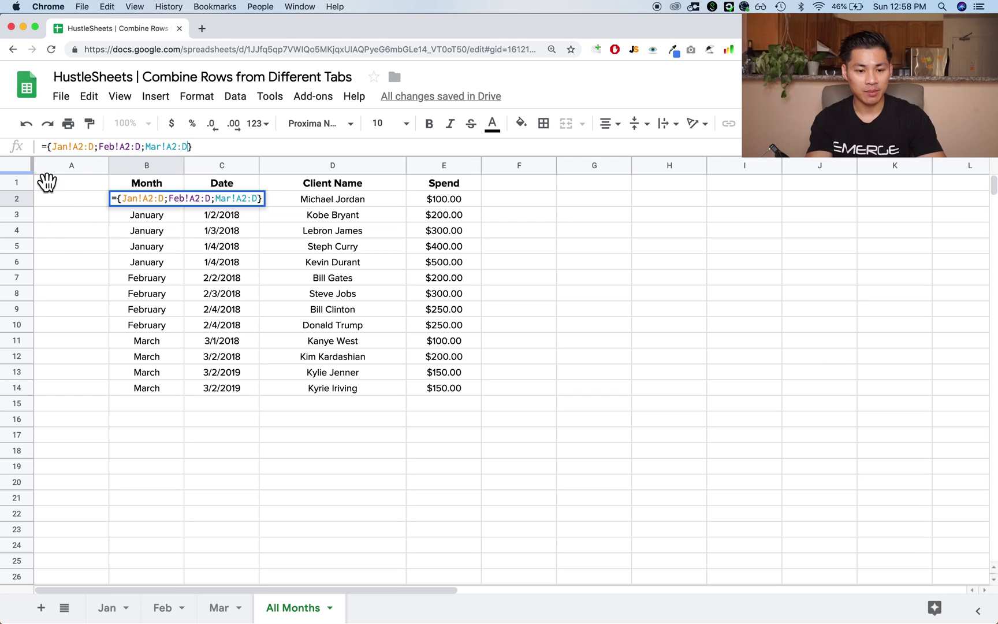
pyautogui.press('Return')
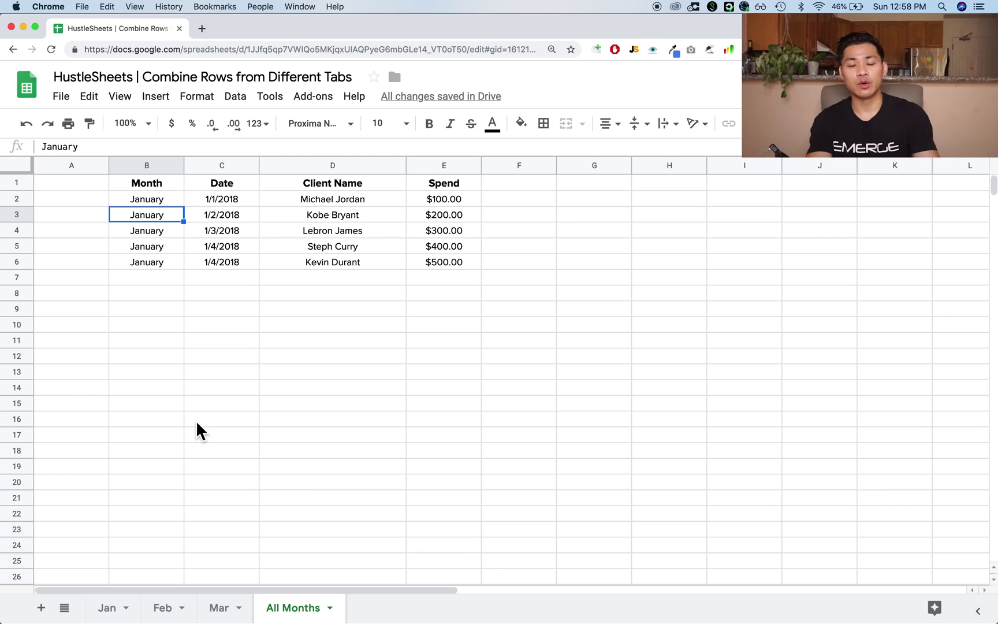
pyautogui.click(146, 202)
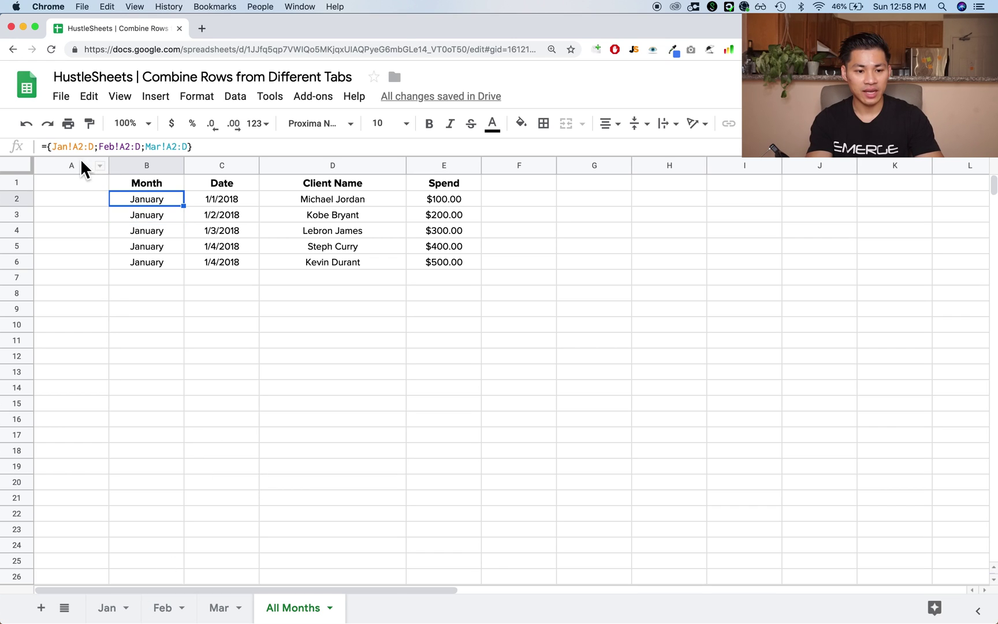
pyautogui.click(115, 606)
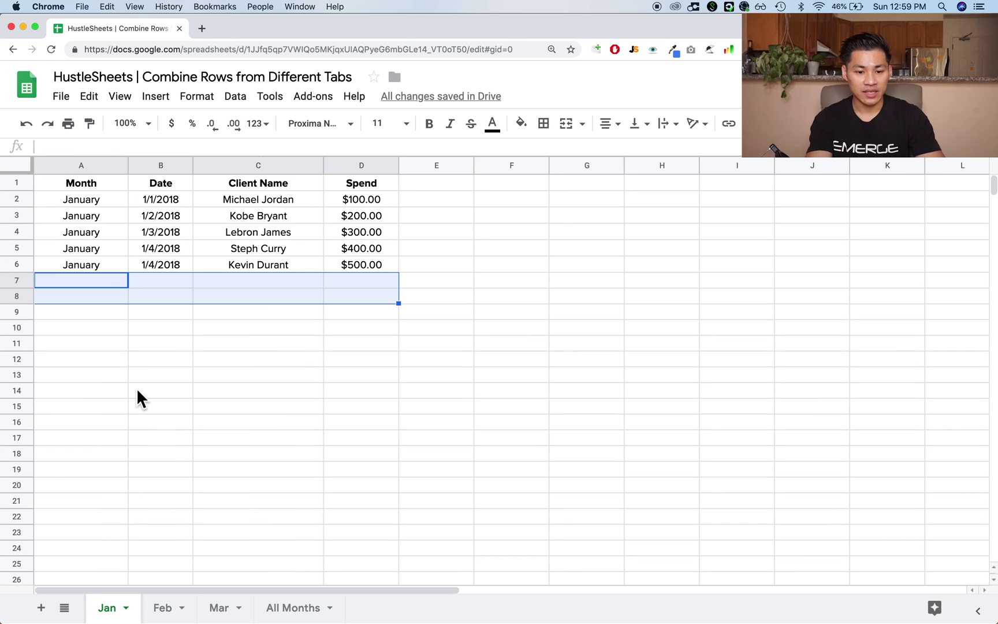
pyautogui.click(312, 520)
pyautogui.click(304, 607)
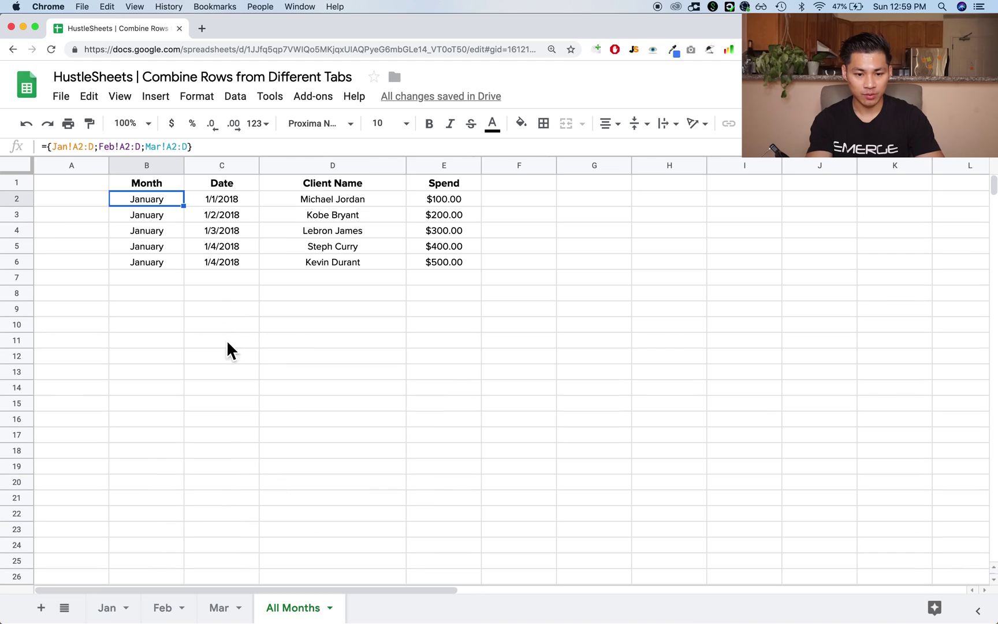
pyautogui.click(152, 282)
pyautogui.scroll(-20, 152, 283)
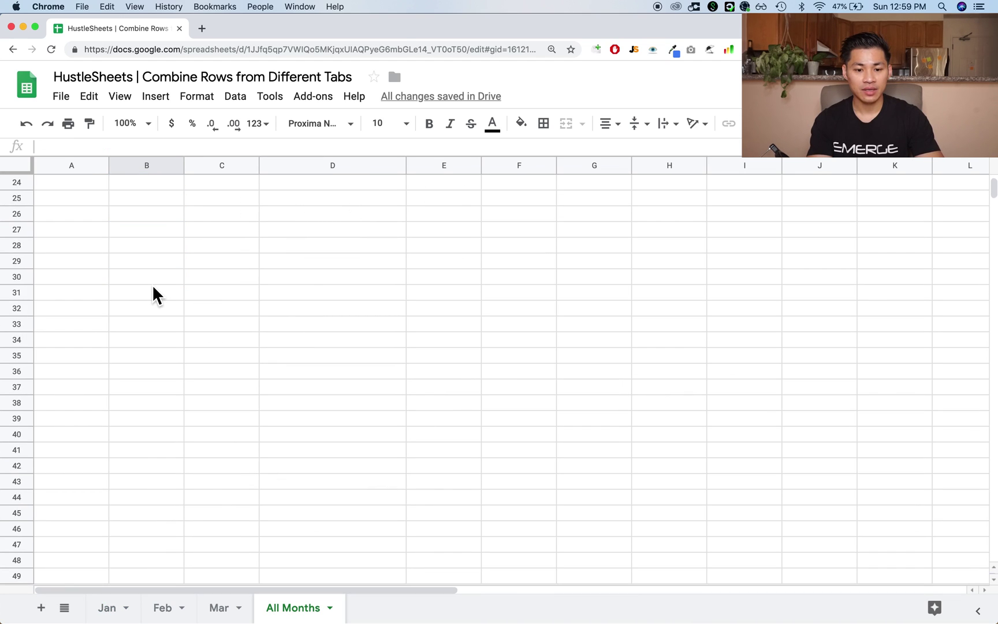
pyautogui.click(194, 312)
pyautogui.press('super+Down')
pyautogui.scroll(-3, 195, 316)
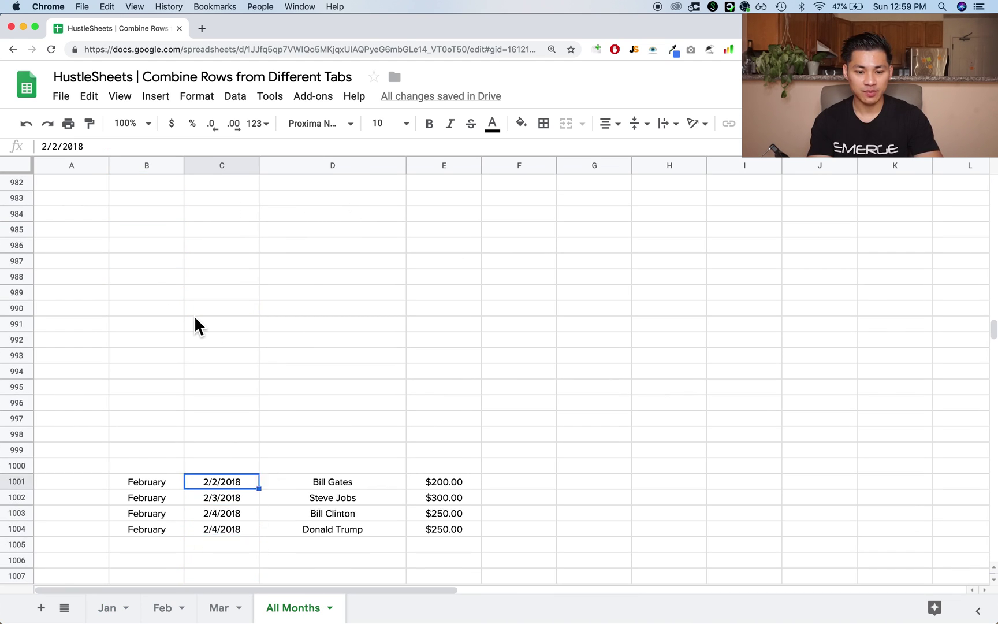
pyautogui.scroll(-20, 367, 531)
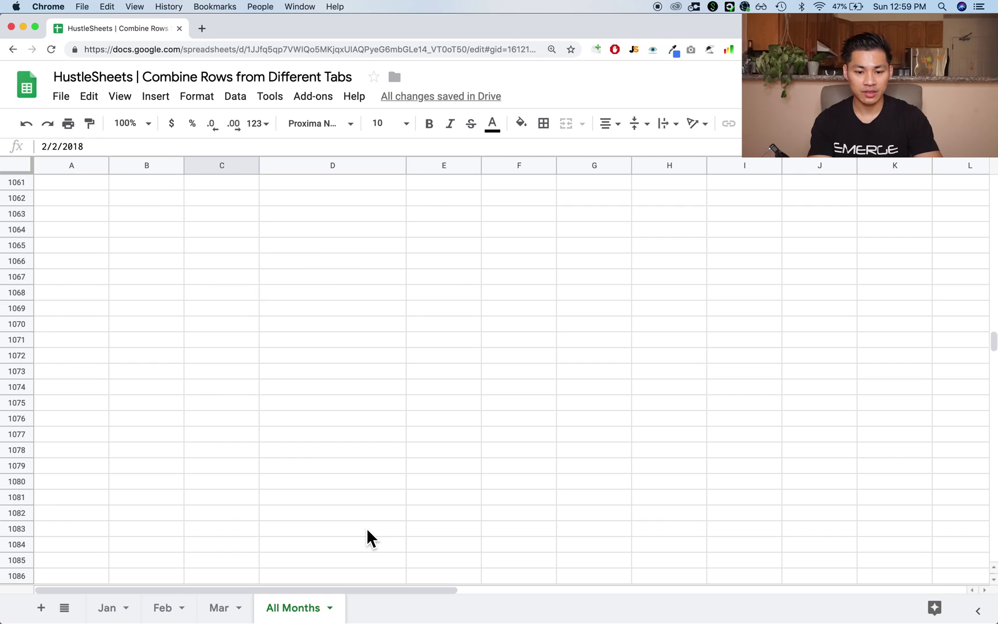
pyautogui.click(366, 528)
pyautogui.press('super+Down')
pyautogui.press('super+Down')
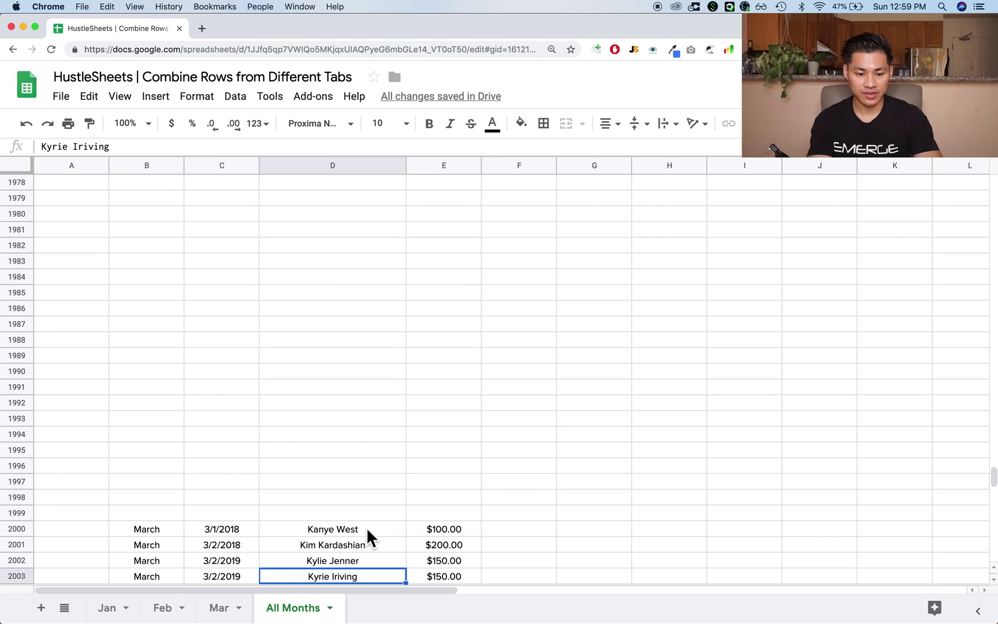
pyautogui.click(325, 342)
pyautogui.press('super+Up')
pyautogui.press('super+Up')
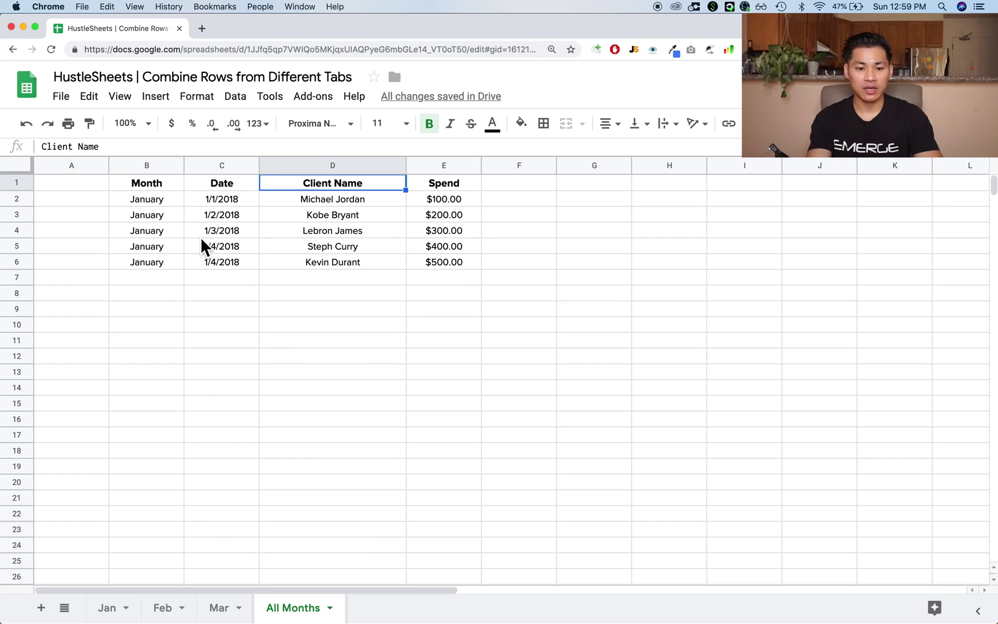
pyautogui.click(140, 188)
# - Wrap the B2 array in query(…, "select * where Col1 is not null")
pyautogui.click(151, 198)
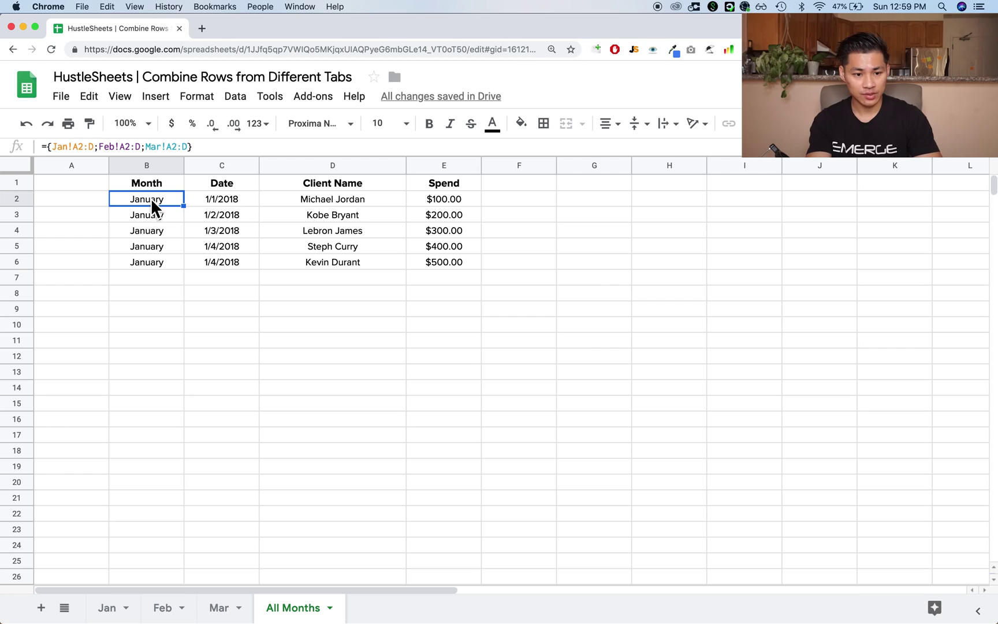
pyautogui.doubleClick(139, 199)
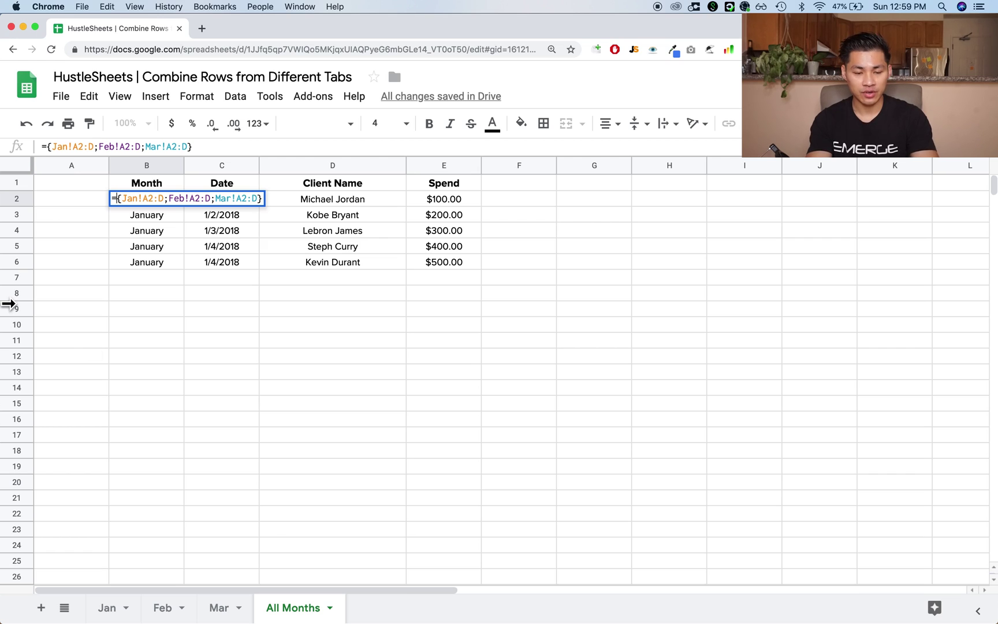
pyautogui.write('query(')
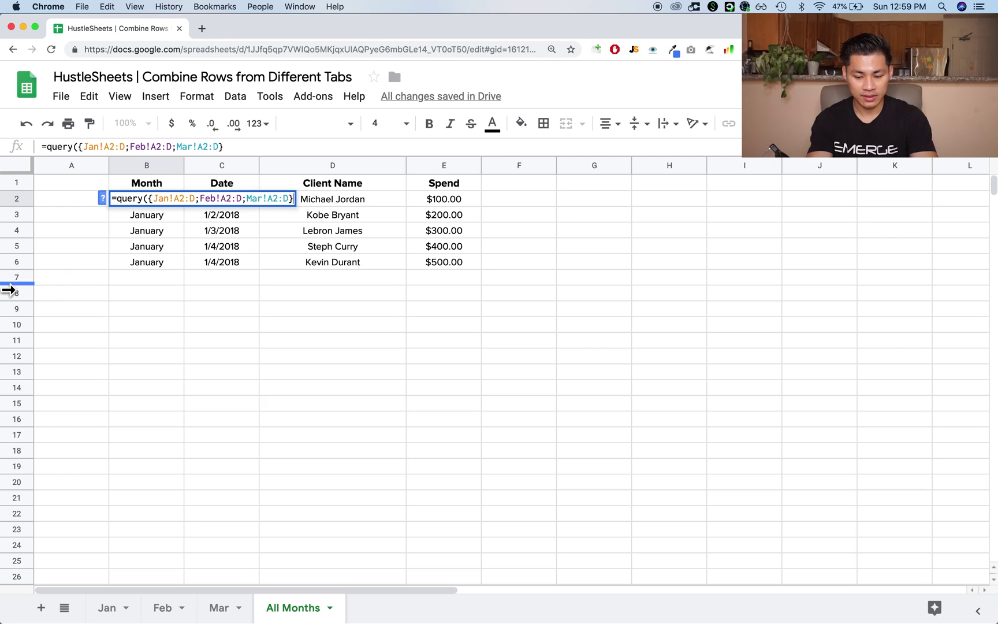
pyautogui.write(', "')
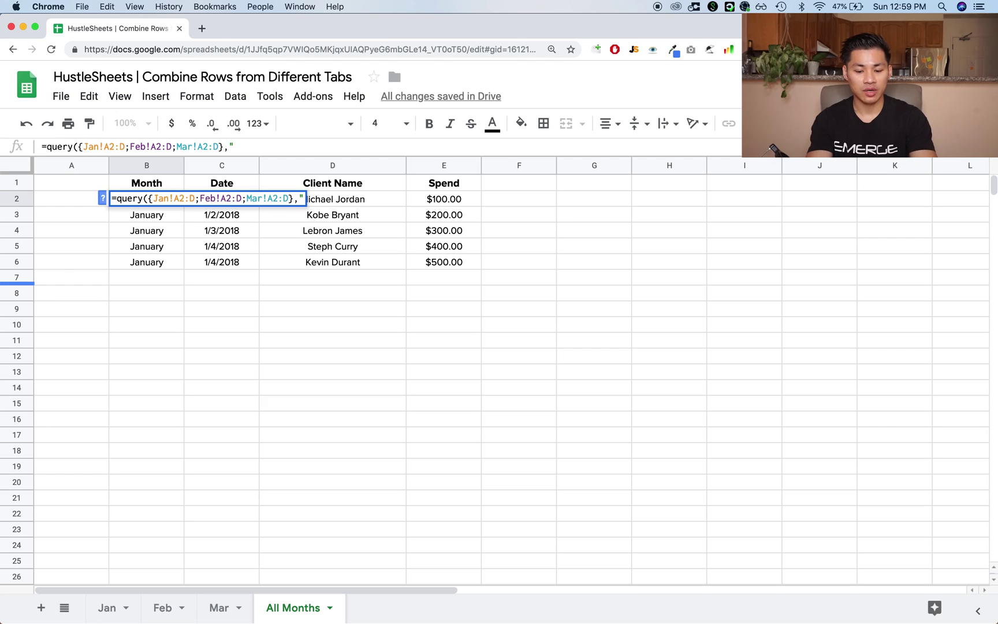
pyautogui.write('select')
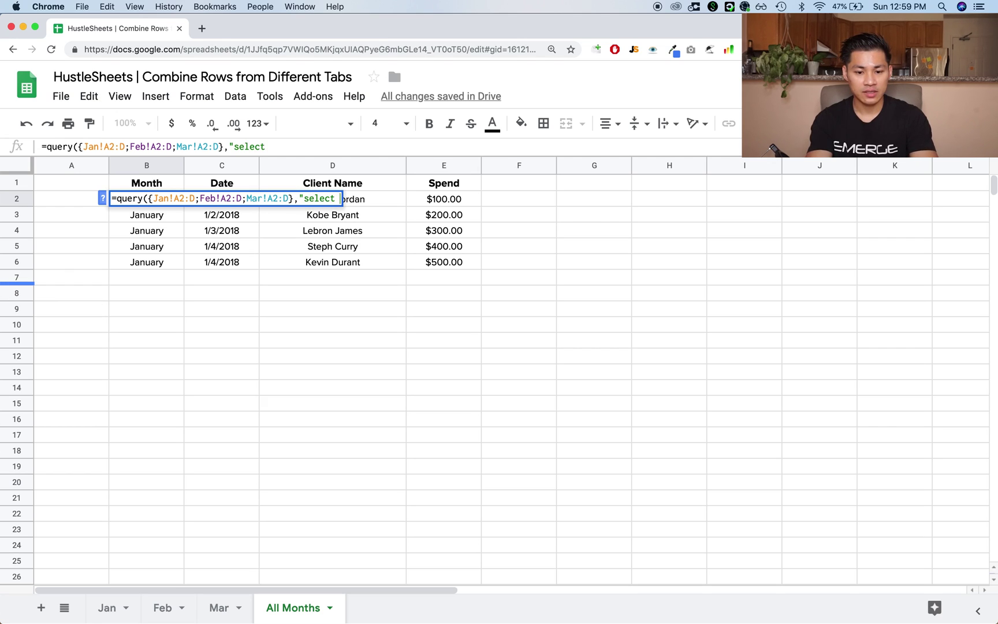
pyautogui.write('* where ')
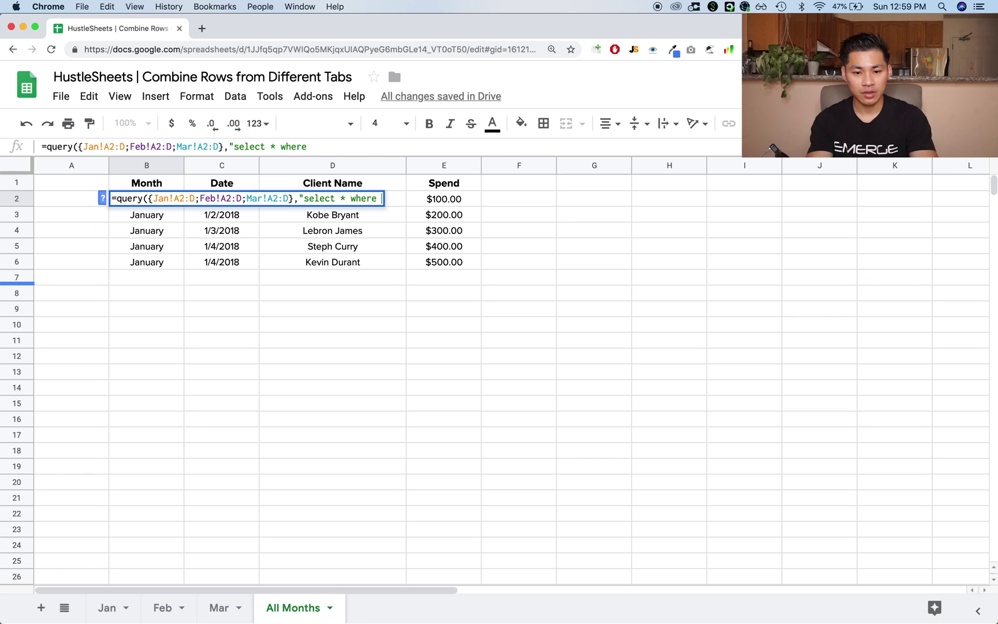
pyautogui.write('Col1 is not nu')
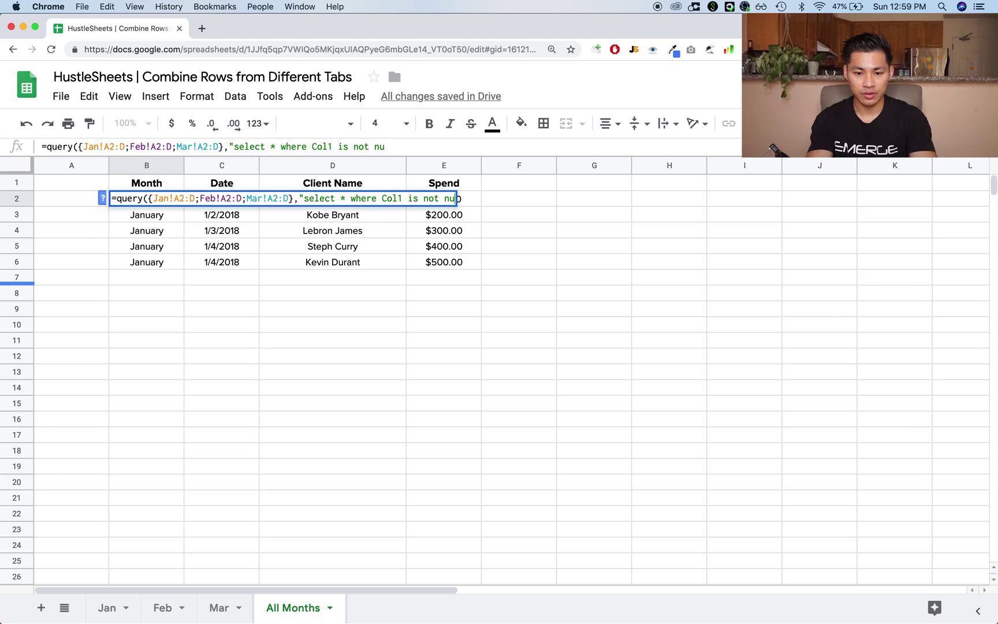
pyautogui.write('ll"')
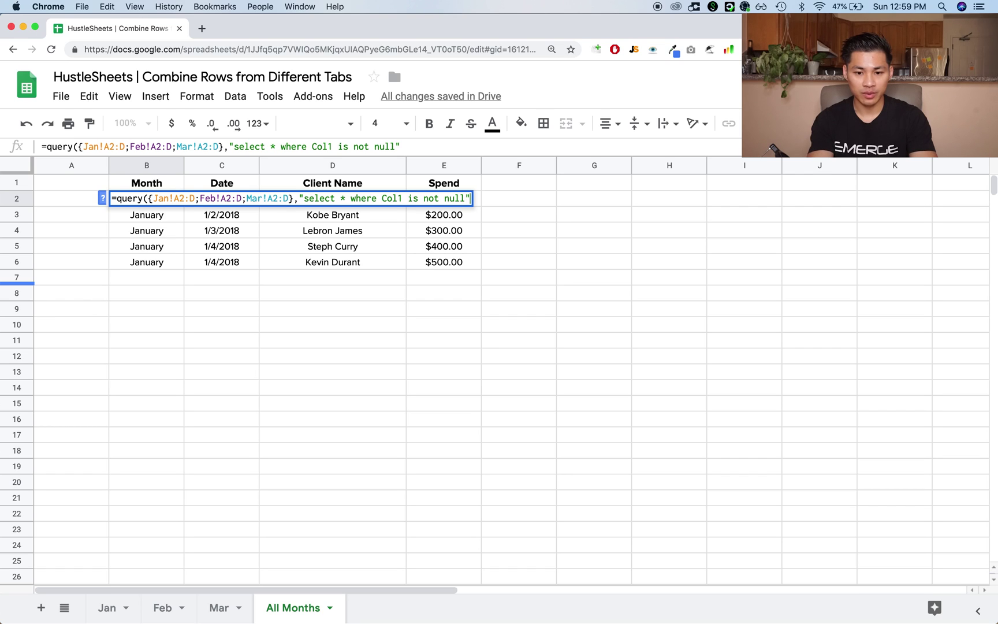
pyautogui.write(')')
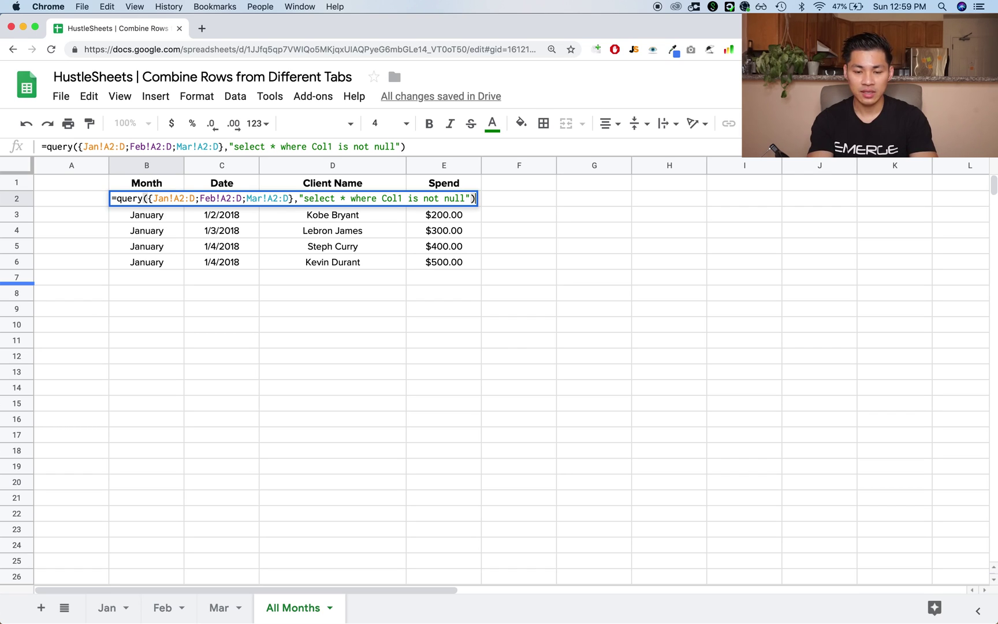
pyautogui.click(471, 198)
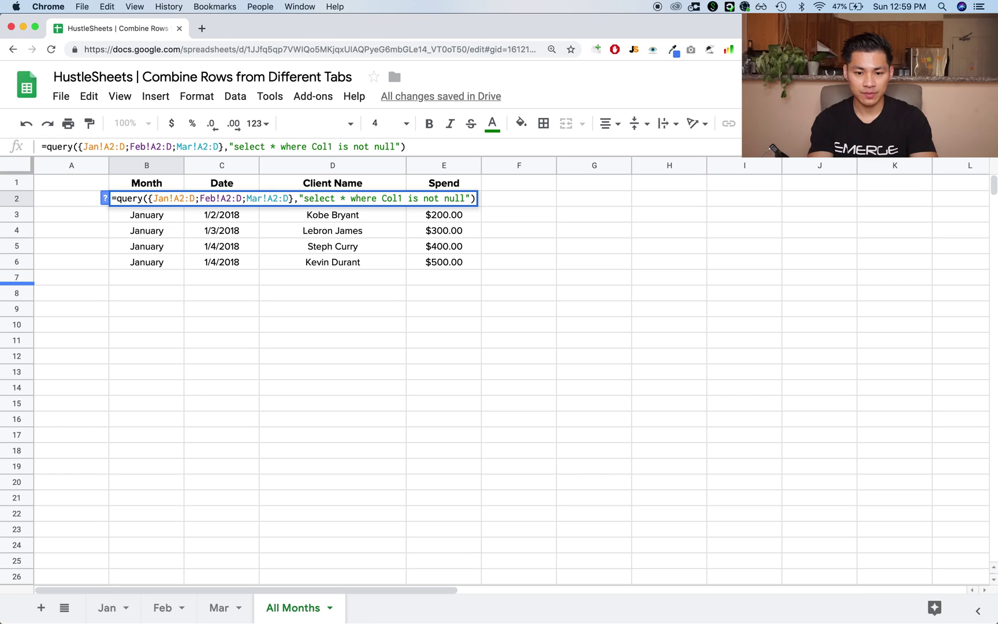
# - Commit the QUERY formula so all thirteen rows fill All Months rows 2–14 without gaps
pyautogui.press('Right')
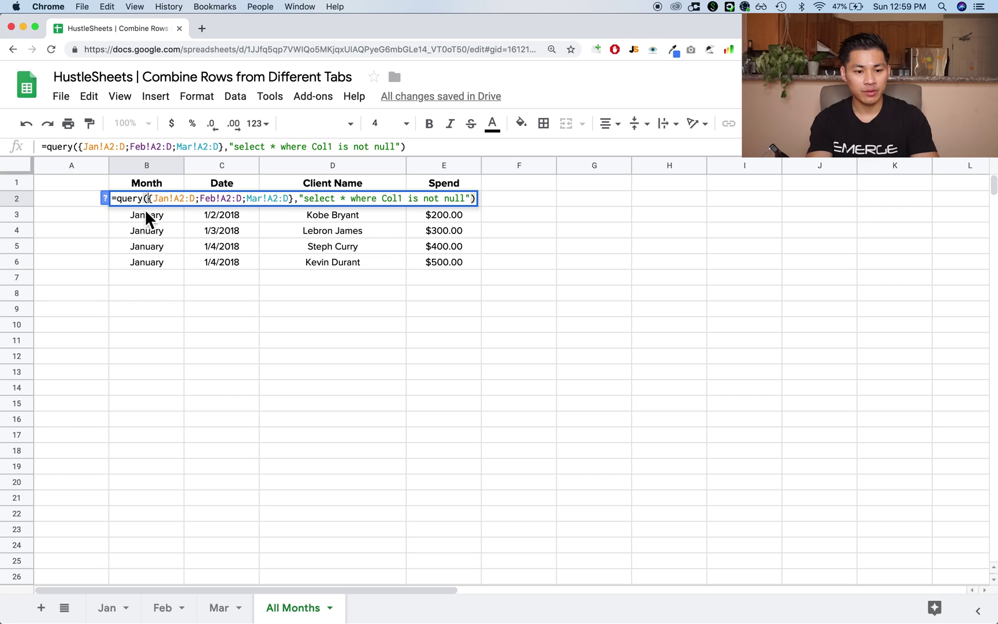
pyautogui.click(147, 199)
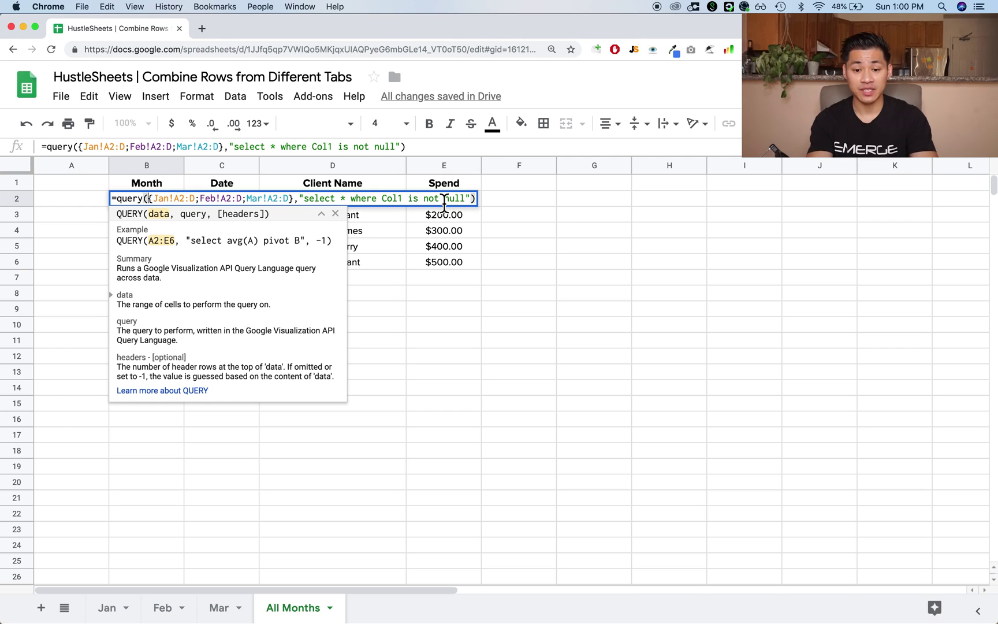
pyautogui.hotkey('shift', 'Return')
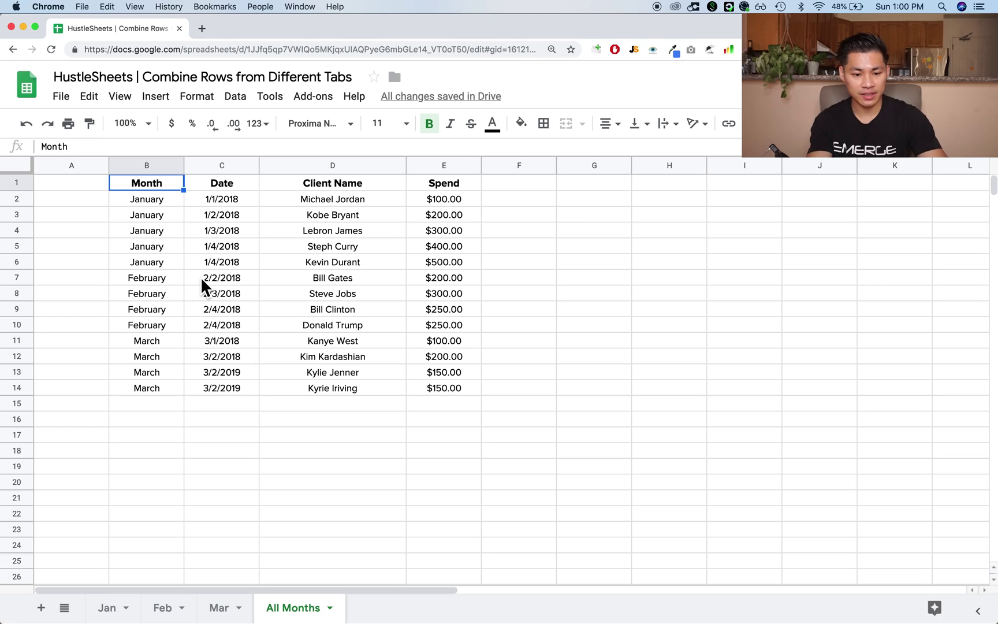
pyautogui.click(111, 612)
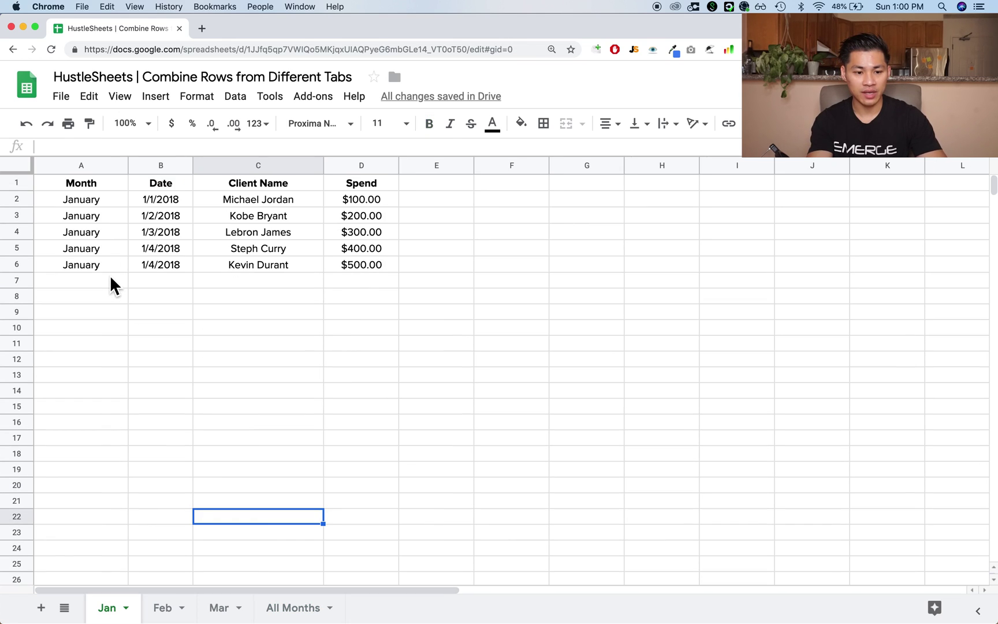
# - Enter January in Jan A7 and fill the 1/4/2018 date down into B7
pyautogui.click(108, 279)
pyautogui.write('J')
pyautogui.press('Tab')
pyautogui.hotkey('shift', 'Tab')
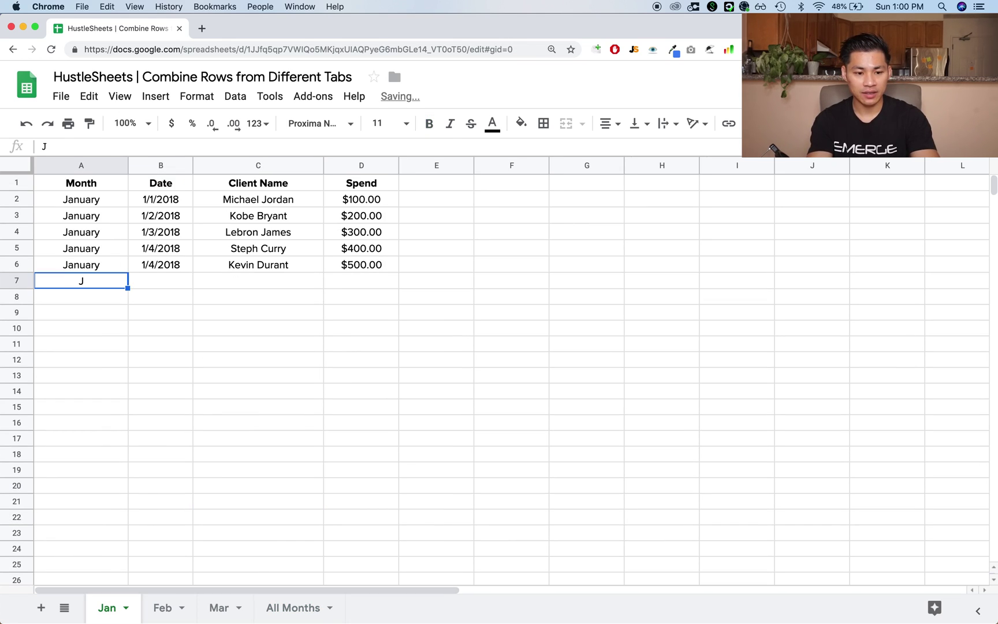
pyautogui.write('Ja')
pyautogui.press('Tab')
pyautogui.press('Up')
pyautogui.hotkey('shift', 'Down')
pyautogui.hotkey('ctrl', 'd')
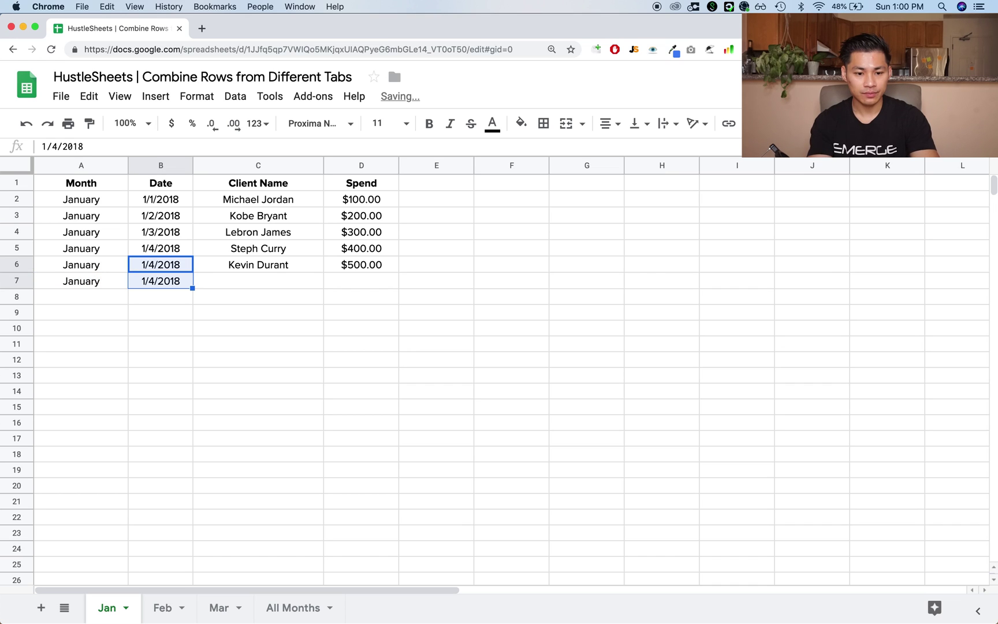
# - Fill in a client name and a spend of 400 for the new row 7
pyautogui.press('Right')
pyautogui.press('Down')
pyautogui.write('STEVE NASH')
pyautogui.press('Tab')
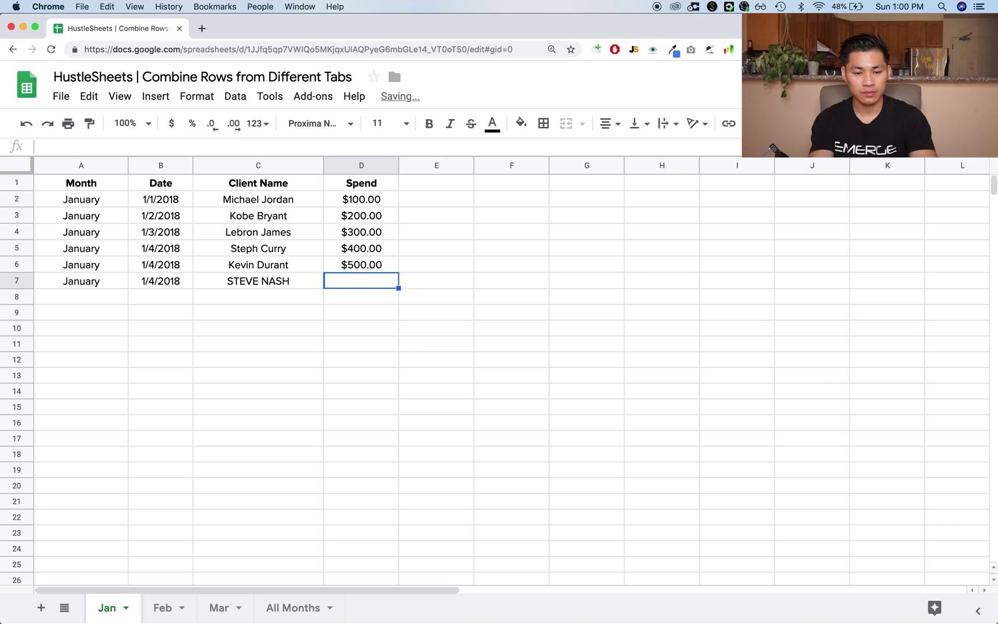
pyautogui.write('400')
pyautogui.press('Return')
# - Check that the new row appears in All Months and inspect the QUERY formula in B2
pyautogui.click(295, 608)
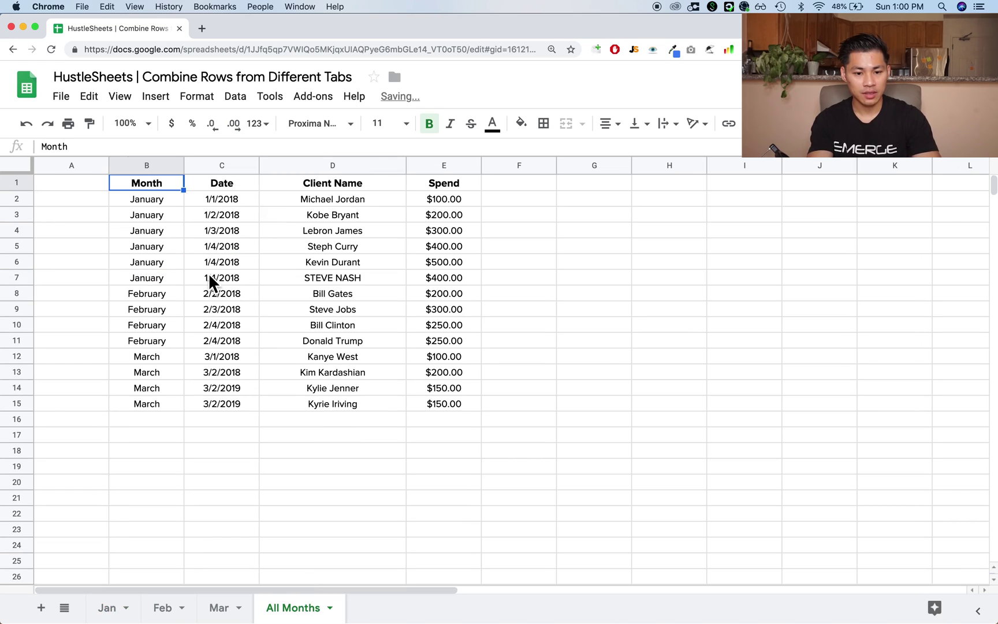
pyautogui.moveTo(164, 276); pyautogui.dragTo(387, 278)
pyautogui.click(341, 388)
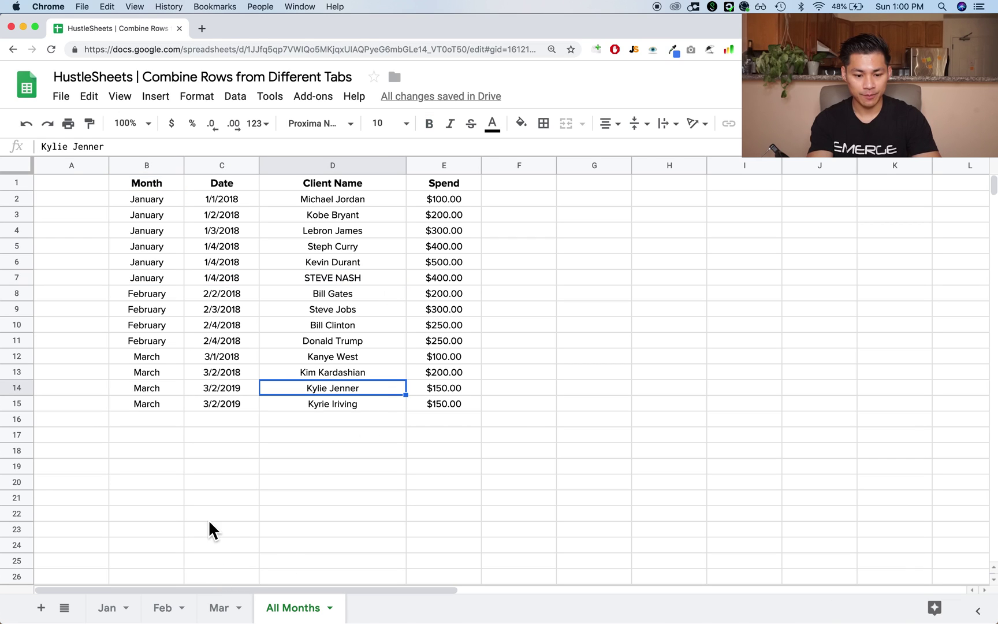
pyautogui.click(148, 202)
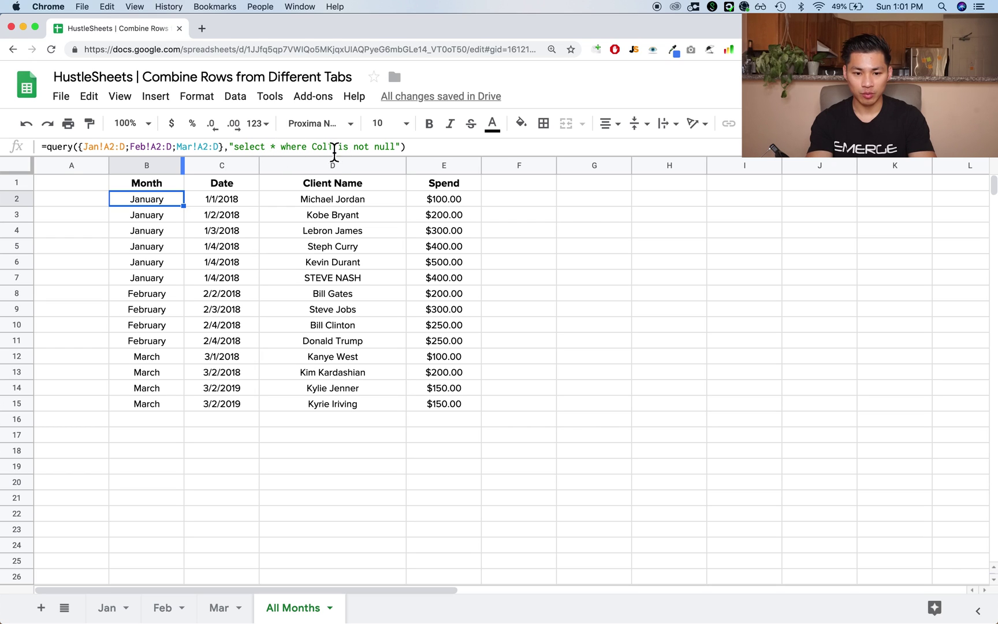
# - Test a January-only entry in Jan A8 and see how it shows on All Months
pyautogui.click(129, 611)
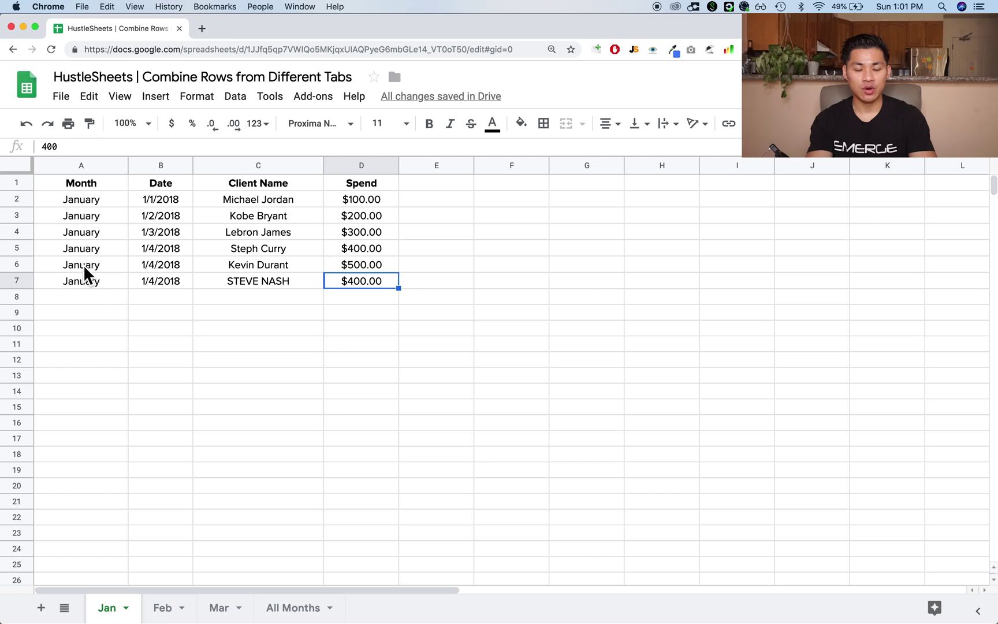
pyautogui.click(86, 164)
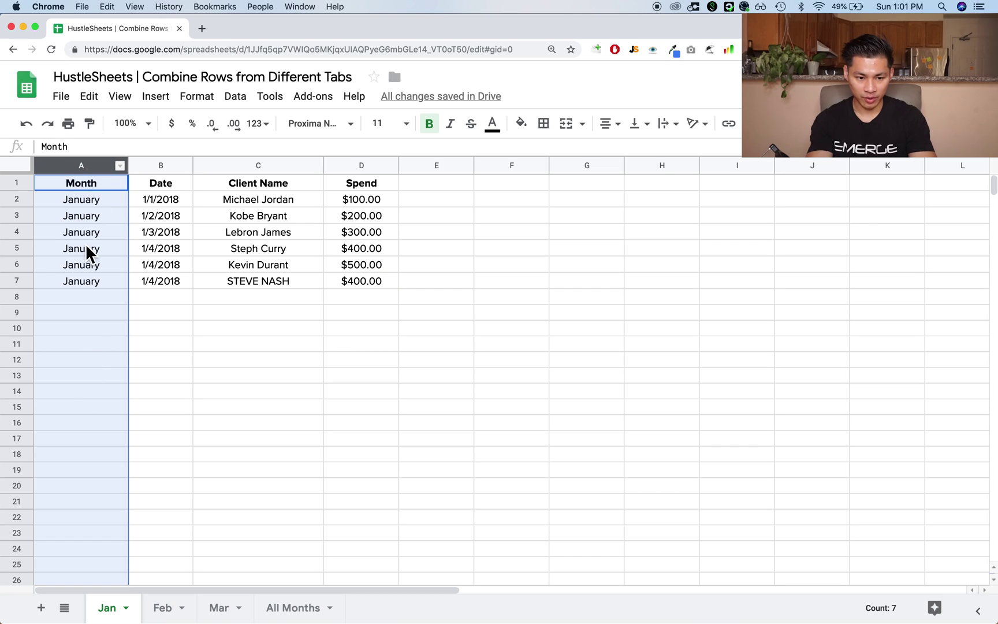
pyautogui.click(97, 300)
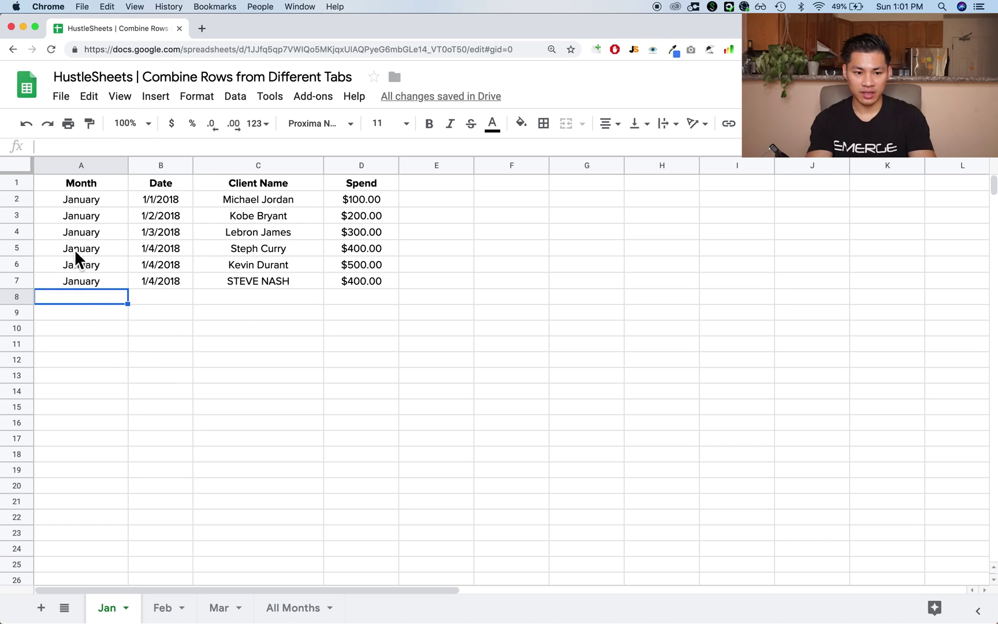
pyautogui.write('January')
pyautogui.press('Return')
pyautogui.click(80, 297)
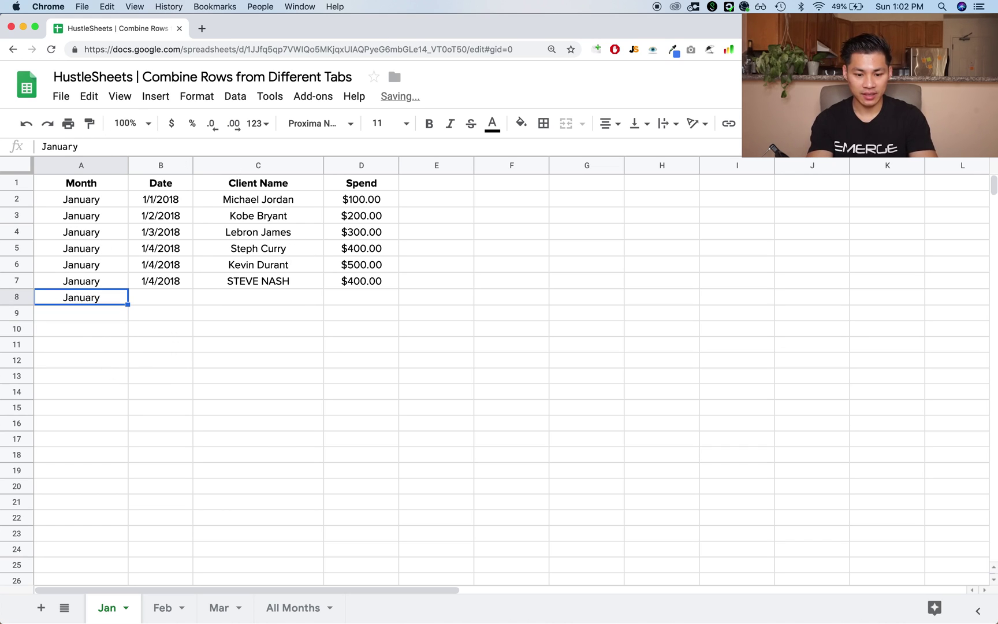
pyautogui.click(301, 601)
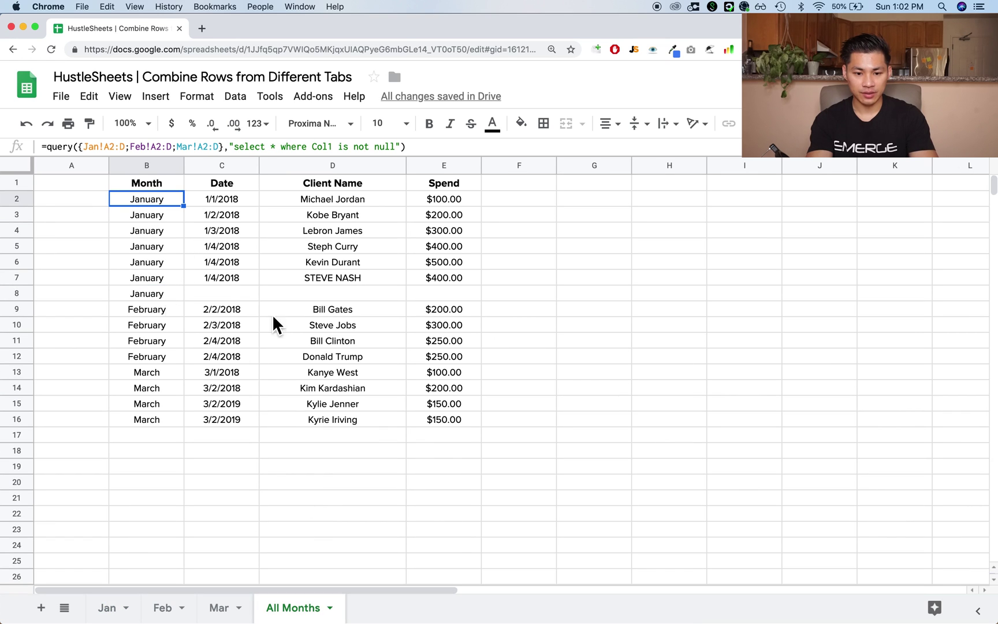
pyautogui.click(107, 608)
# - Clear A8 and add a month-less Jan test row 8: client 'AFDFADFD', date 1/4/2018, spend $400.00
pyautogui.press('Delete')
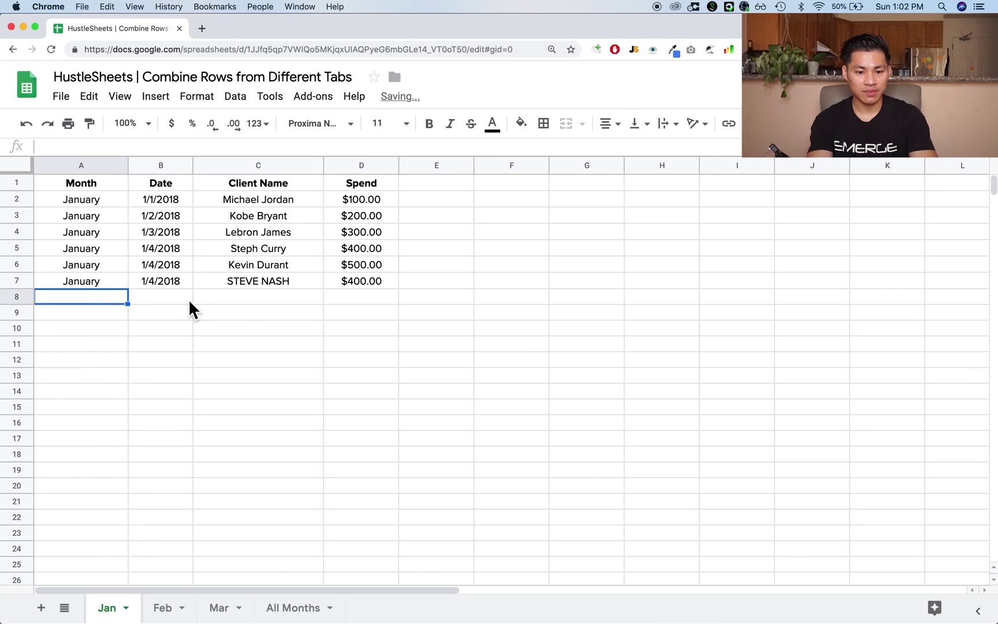
pyautogui.click(242, 296)
pyautogui.write('AFDFADFD')
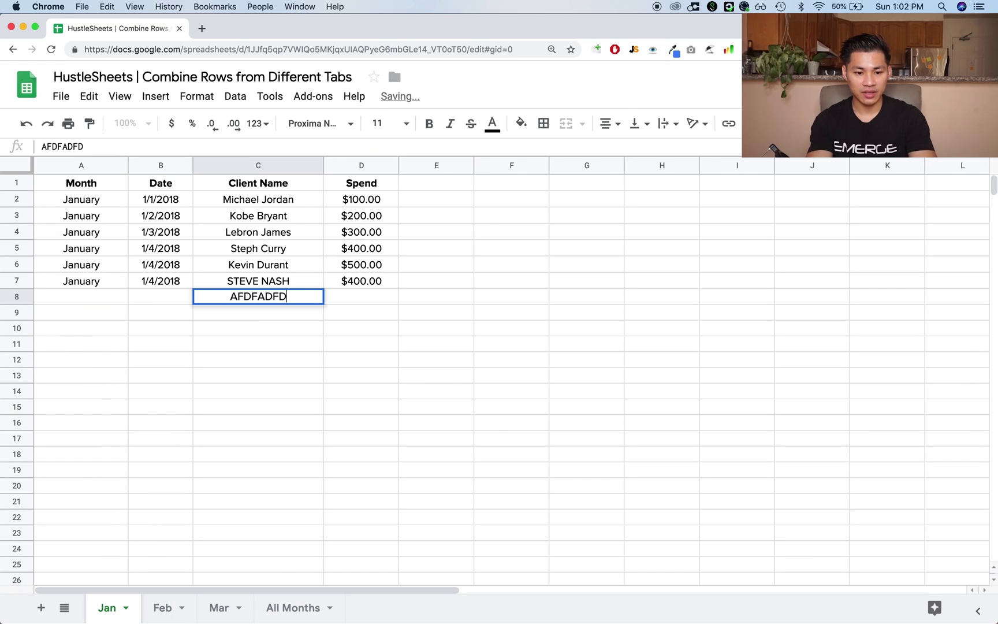
pyautogui.press('Return')
pyautogui.click(167, 286)
pyautogui.keyDown('shift'); pyautogui.click(160, 296); pyautogui.keyUp('shift')
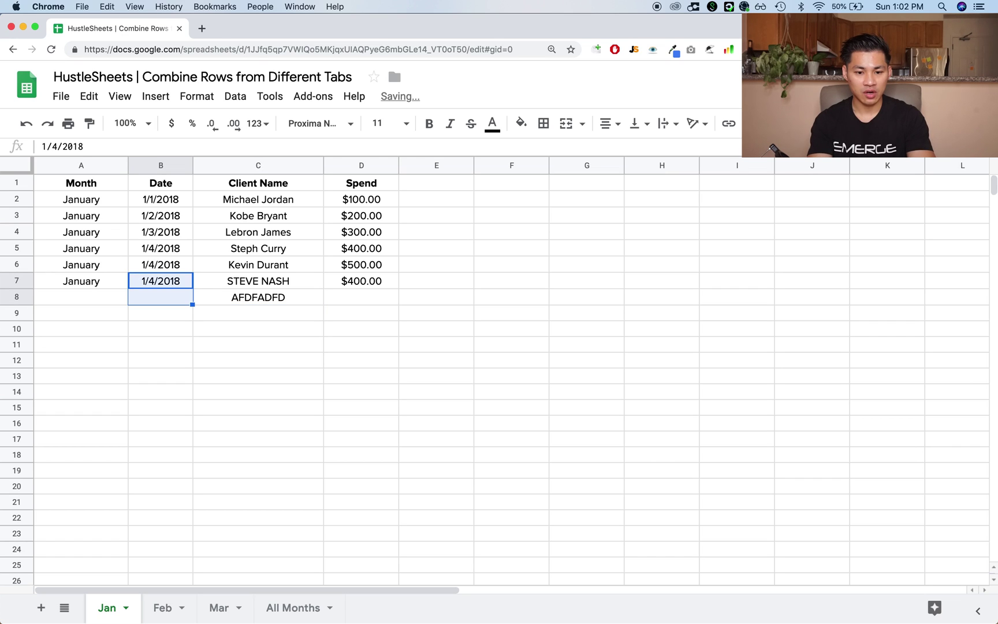
pyautogui.press('super+d')
pyautogui.press('Right')
pyautogui.press('Right')
pyautogui.hotkey('shift', 'Down')
pyautogui.press('super+d')
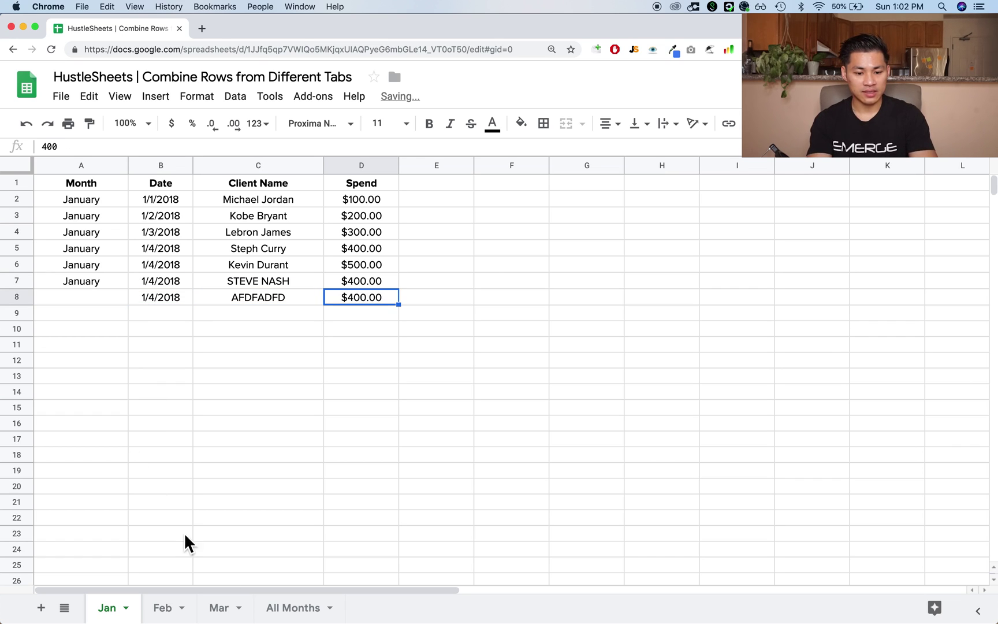
# - Confirm the test row is missing from All Months, then clear Jan B8:D8
pyautogui.click(292, 609)
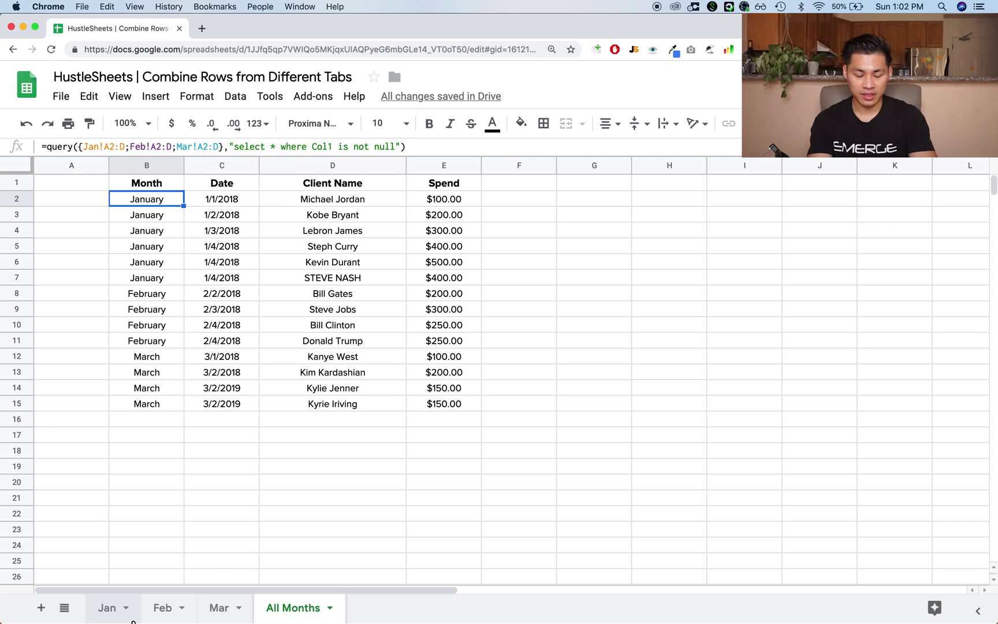
pyautogui.click(128, 614)
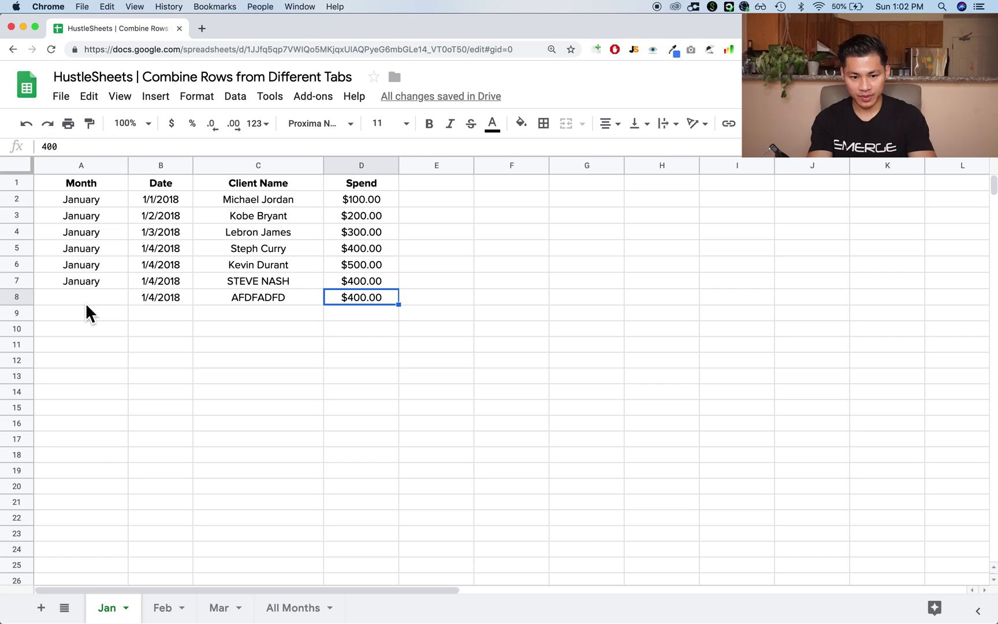
pyautogui.moveTo(136, 297); pyautogui.dragTo(365, 299)
pyautogui.press('Delete')
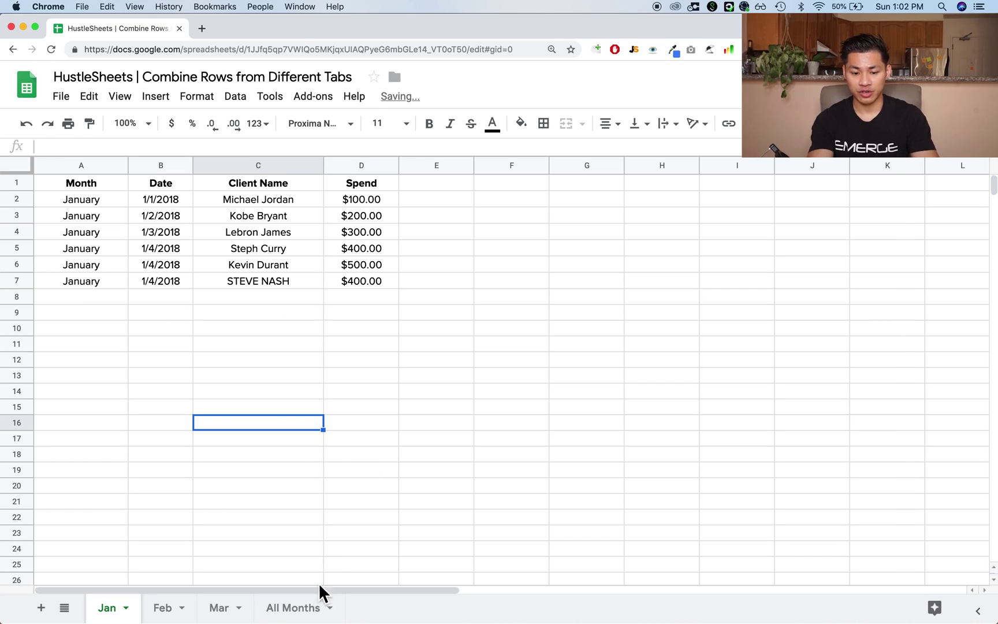
# - Extend the All Months B2 QUERY's where clause with 'or Col2 is not null or Col3 is not null or Col4 is not null'
pyautogui.click(318, 604)
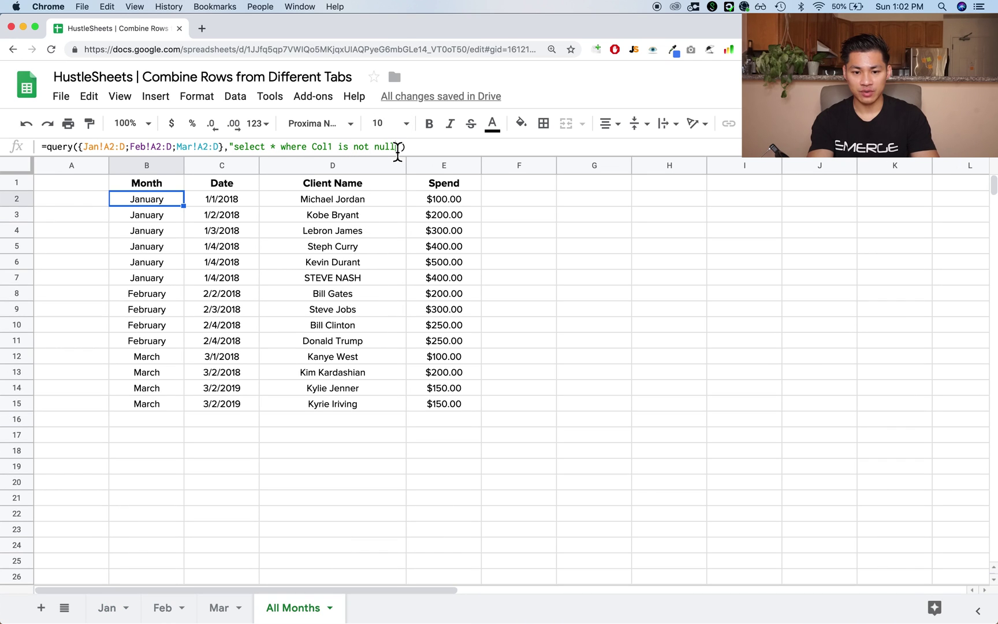
pyautogui.click(396, 147)
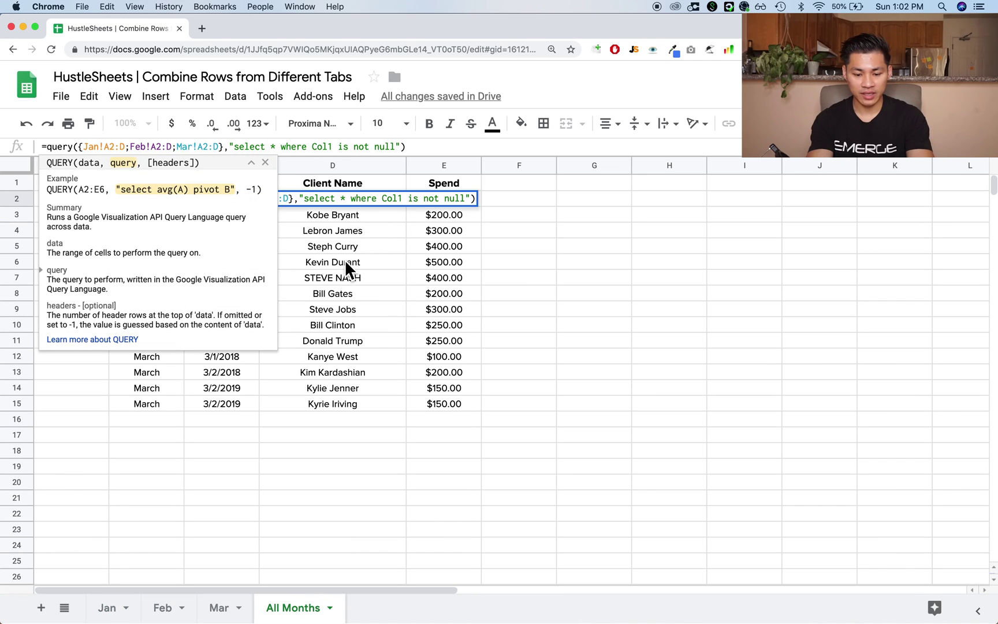
pyautogui.write('or Col2 is not null or Col3')
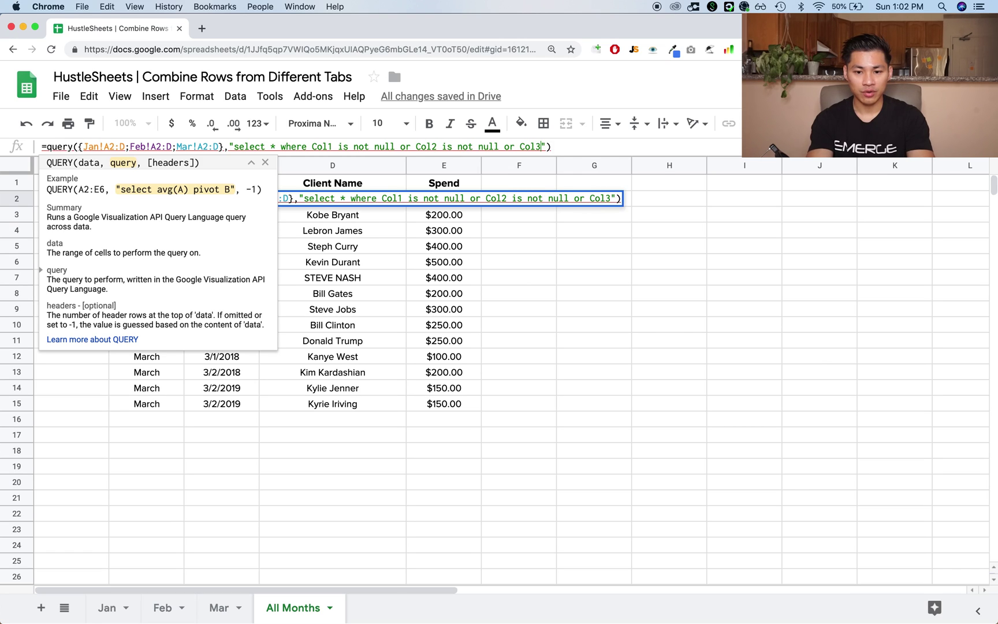
pyautogui.write(' is not nu')
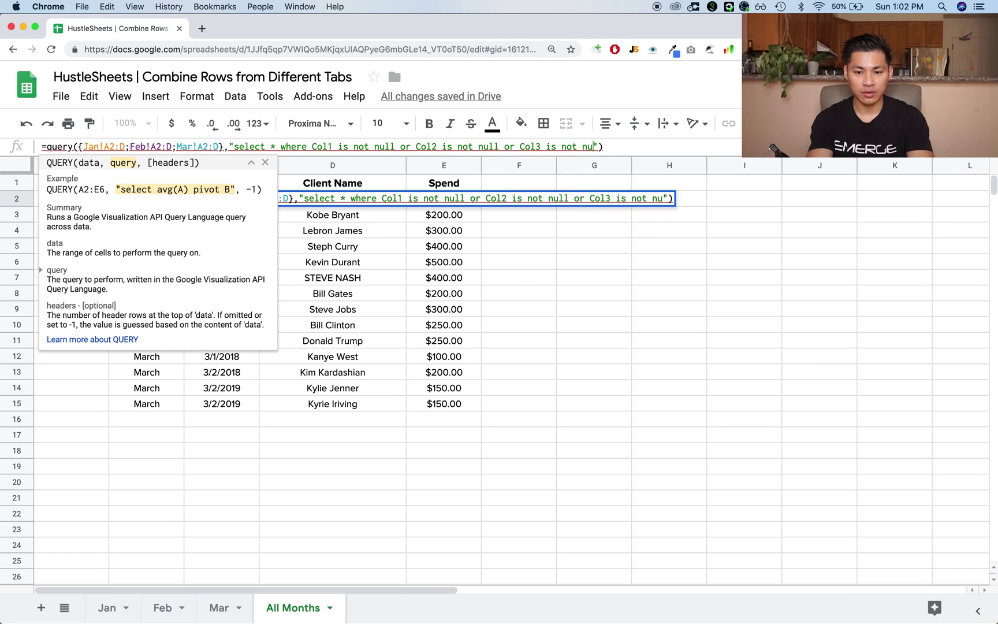
pyautogui.write('ll or Col4 is n')
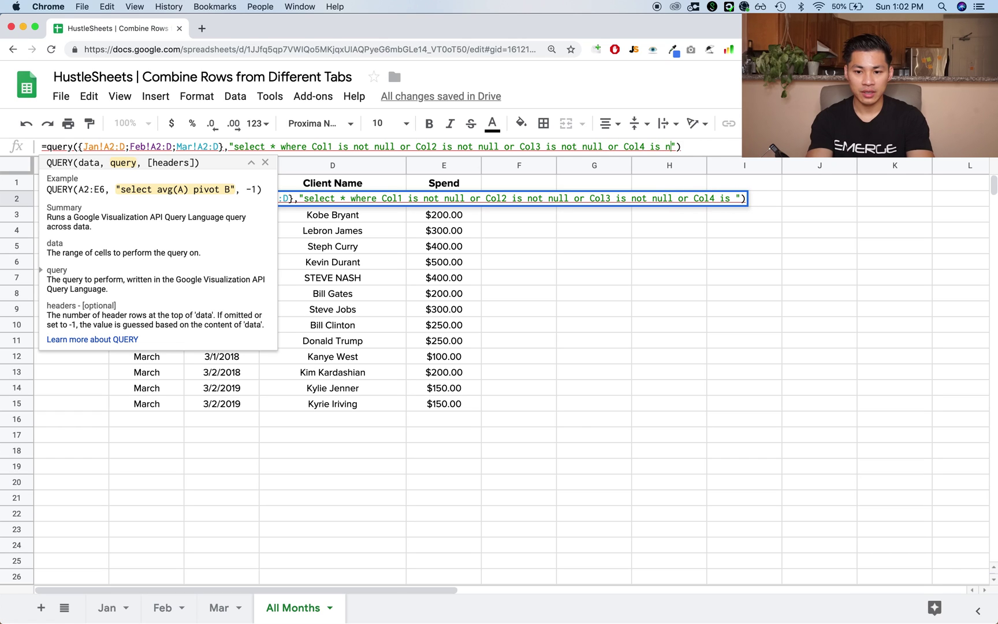
pyautogui.write('ot null')
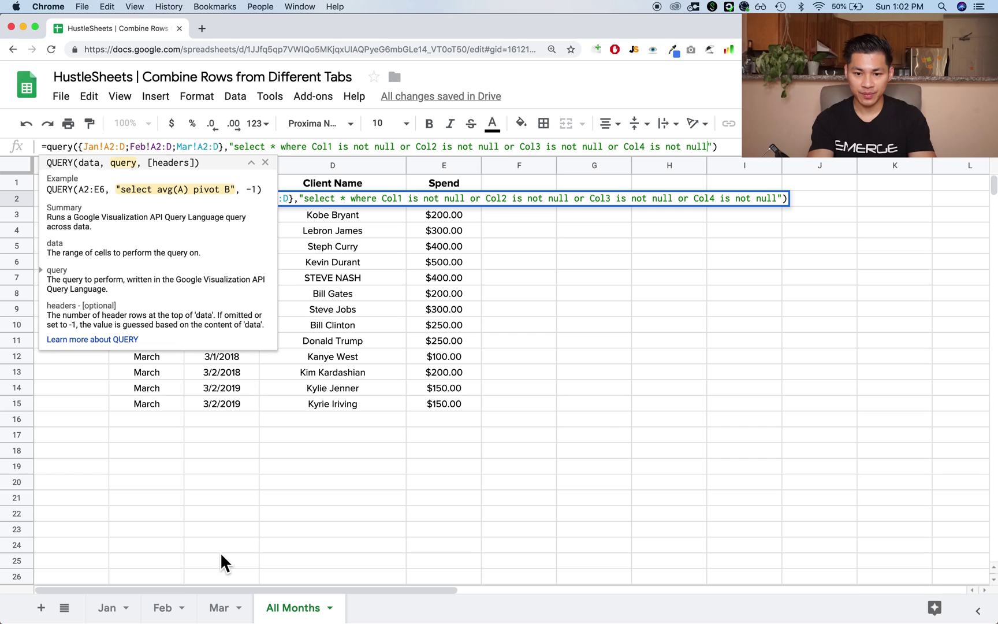
# - Commit the QUERY, then fill Jan row 8 with 1/4/2018 and $400.00 and client 'dawfsfds'
pyautogui.press('Return')
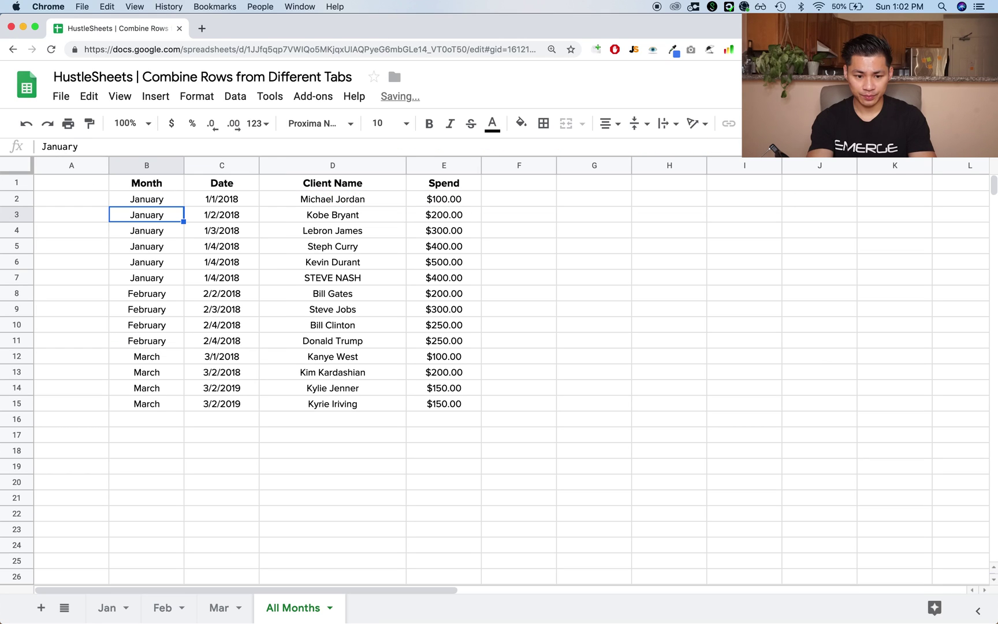
pyautogui.click(110, 610)
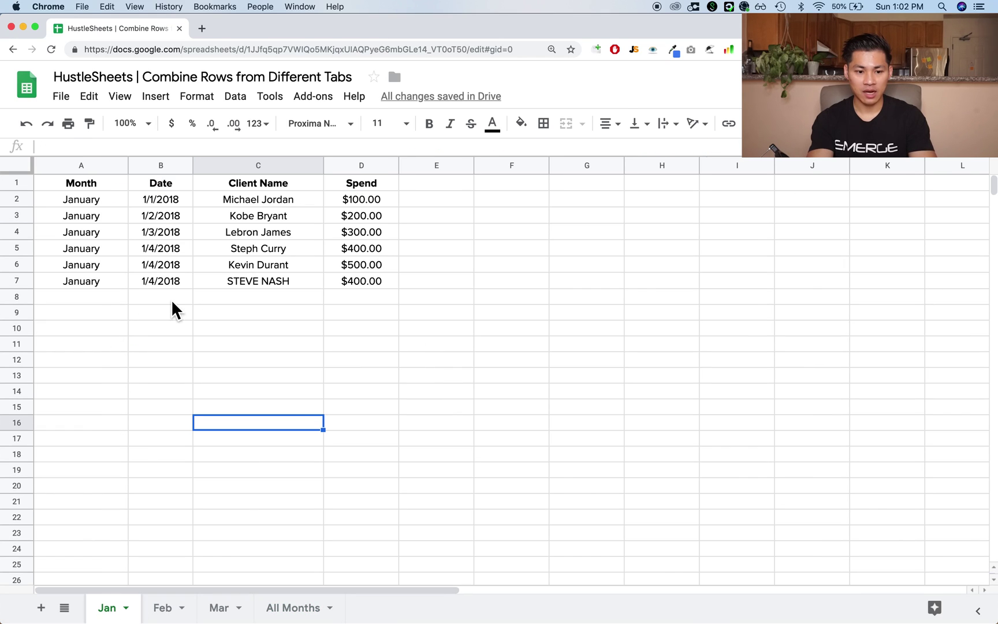
pyautogui.moveTo(165, 283); pyautogui.dragTo(361, 294)
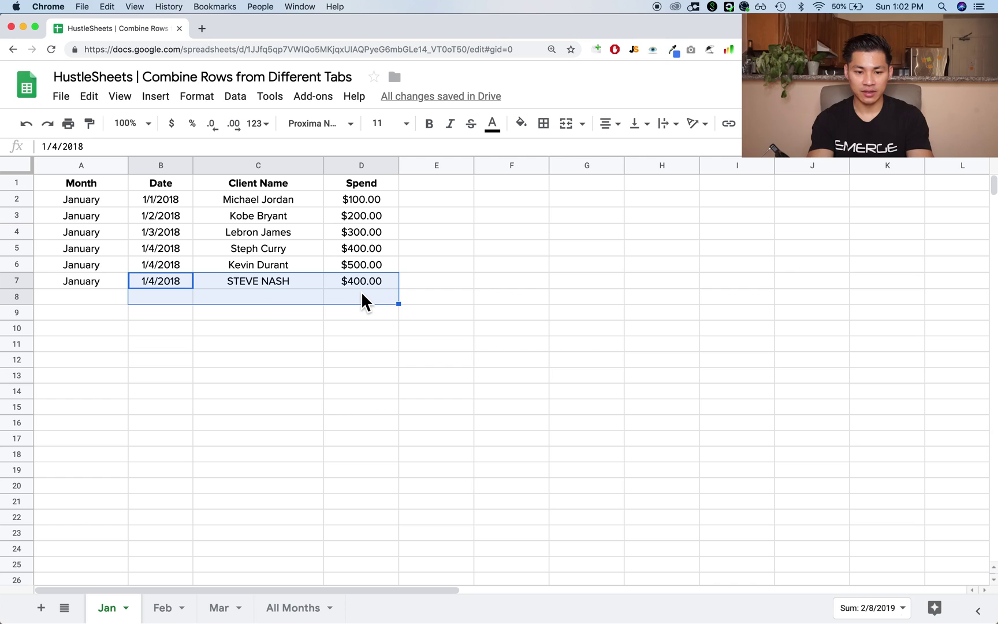
pyautogui.hotkey('ctrl', 'd')
pyautogui.click(281, 296)
pyautogui.write('dawfsfds')
pyautogui.press('Return')
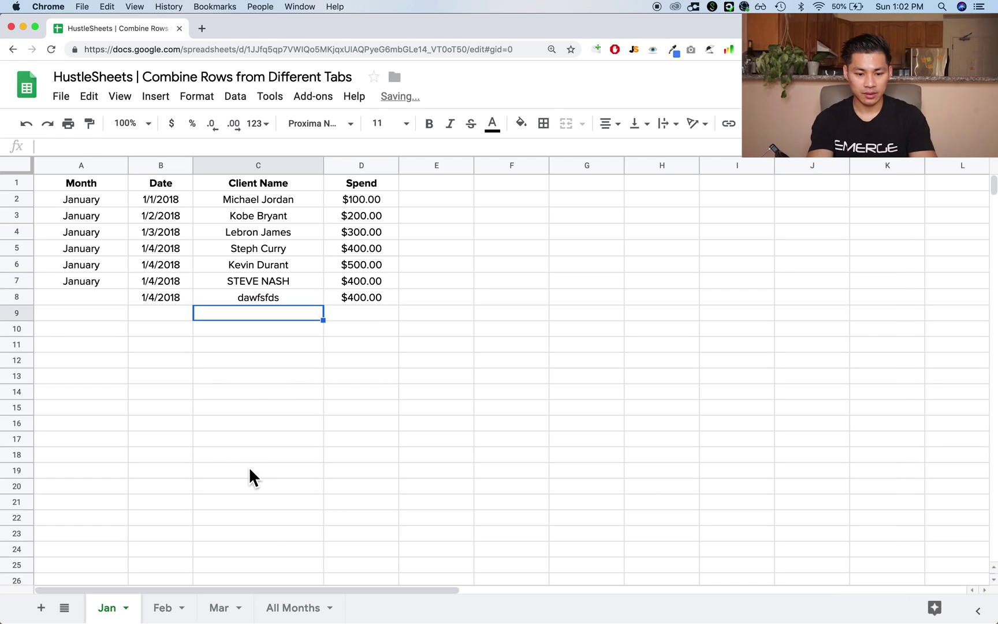
# - Check that the month-less test row now appears in All Months at row 8
pyautogui.click(289, 613)
pyautogui.moveTo(294, 293); pyautogui.dragTo(231, 296)
pyautogui.moveTo(356, 296); pyautogui.dragTo(356, 309)
pyautogui.click(149, 315)
pyautogui.click(190, 467)
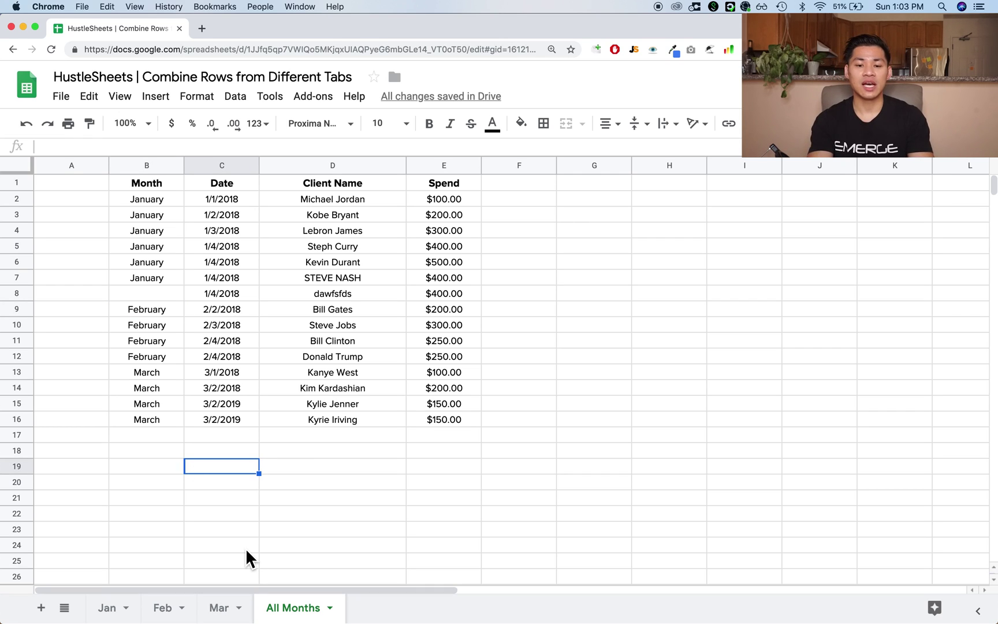
pyautogui.click(234, 486)
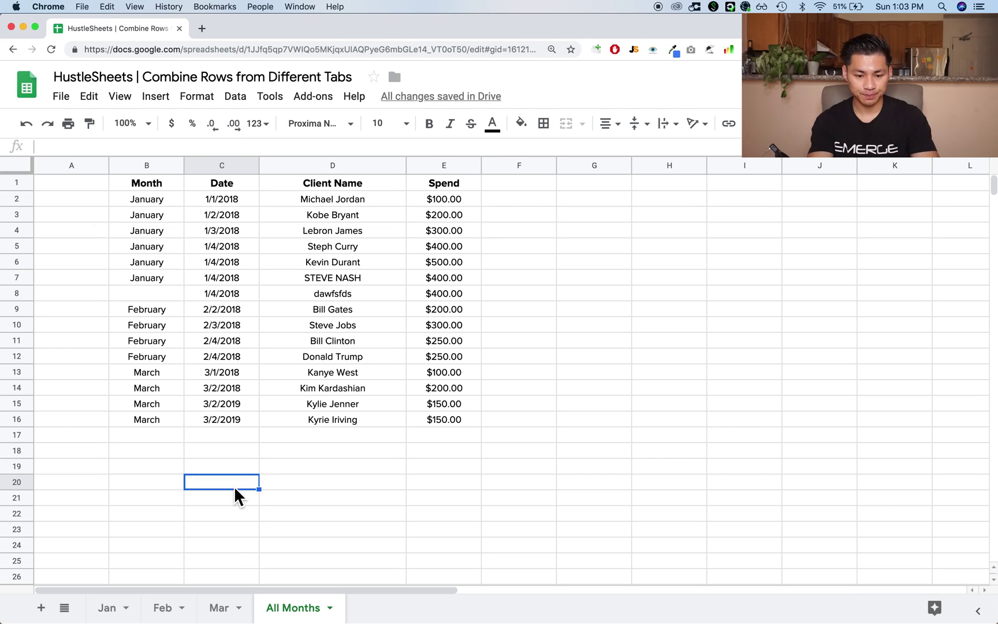
pyautogui.click(235, 531)
pyautogui.click(296, 514)
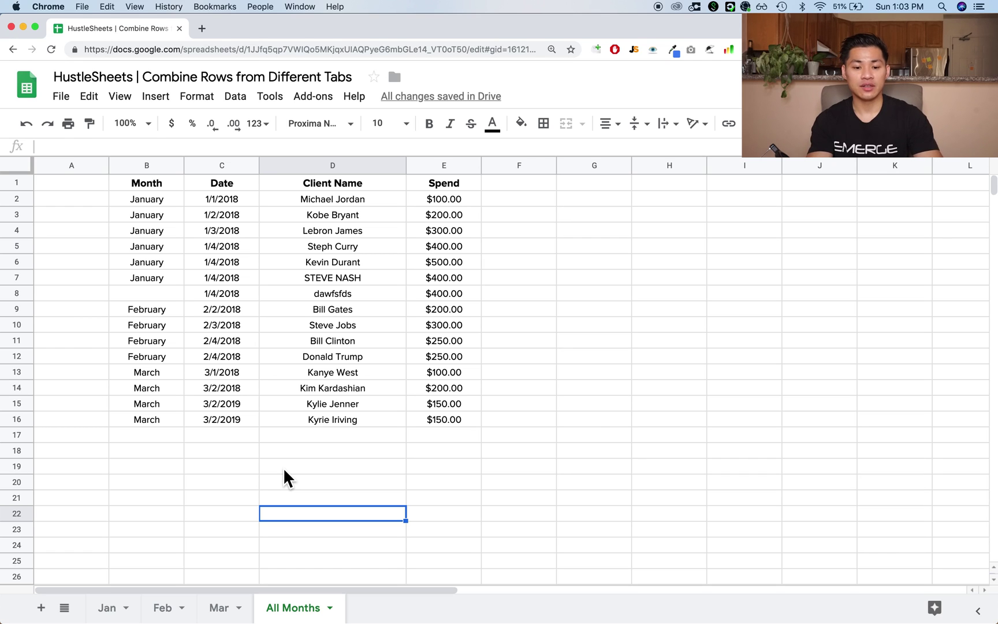
pyautogui.click(230, 499)
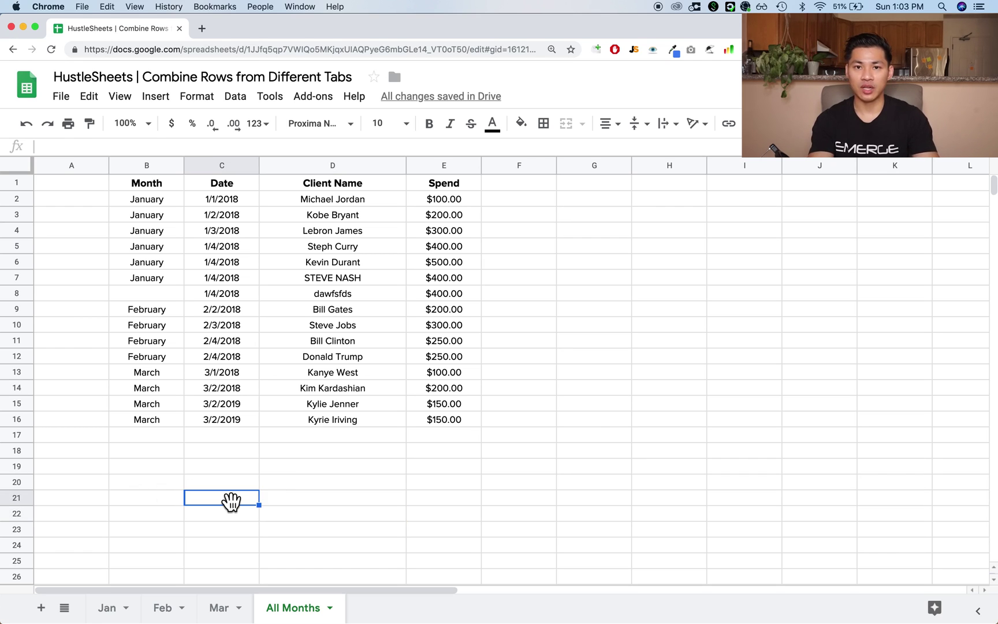
pyautogui.click(61, 97)
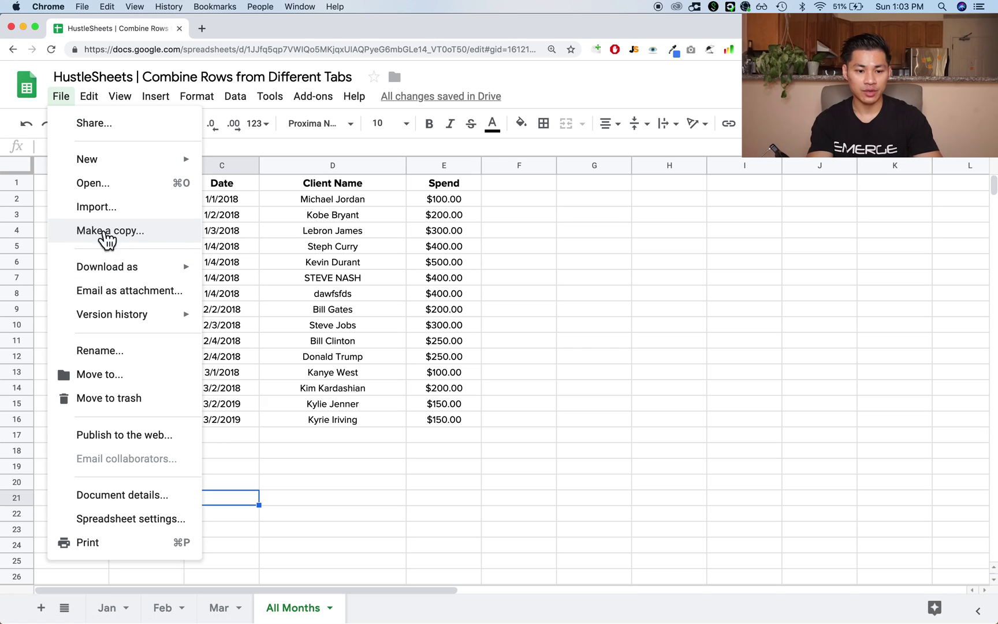
pyautogui.click(412, 432)
pyautogui.click(401, 530)
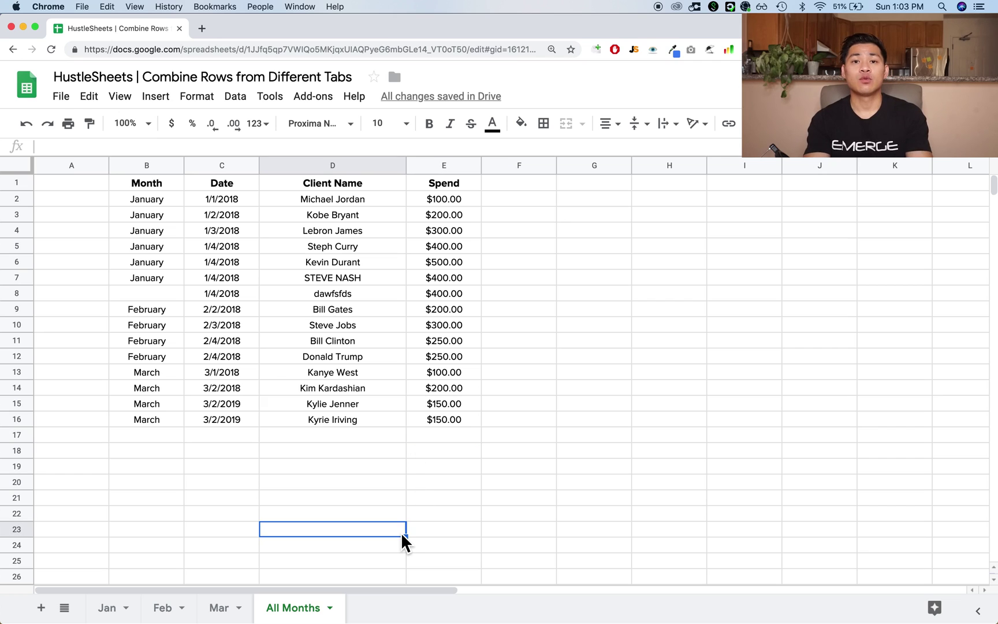